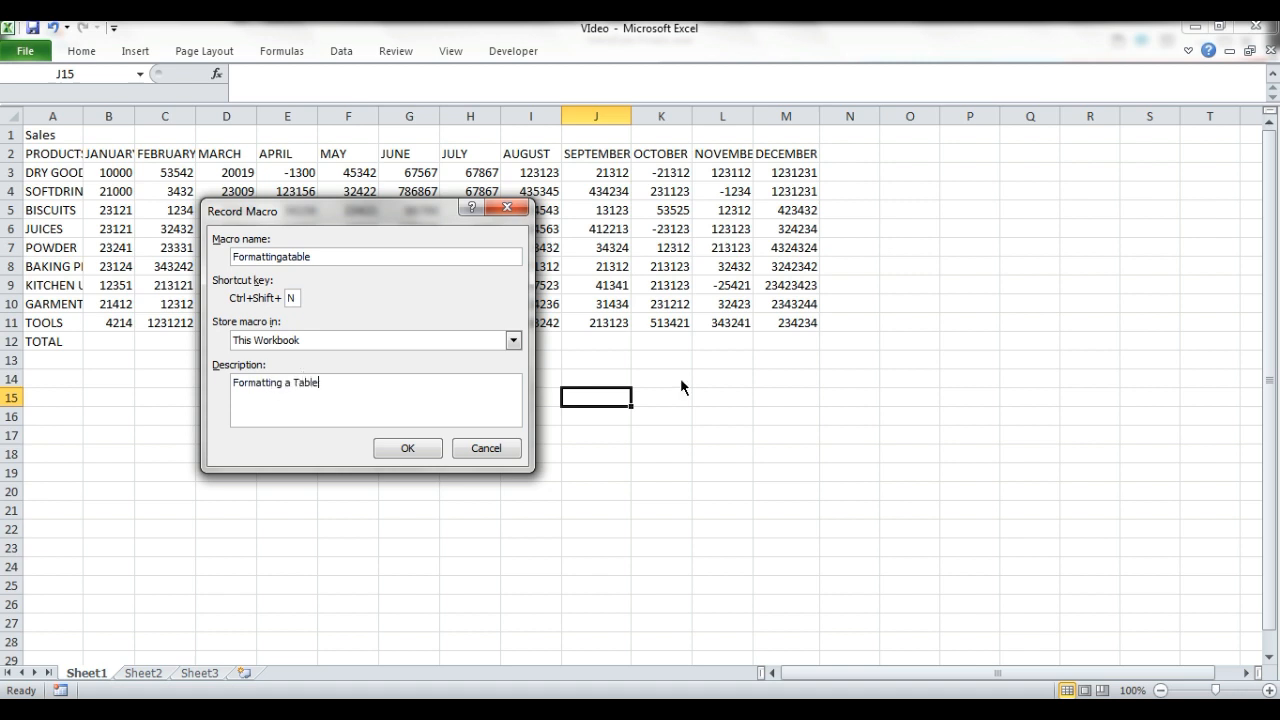
Step: Start recording the Formattingatable macro in this workbook, using the shortcut letter N and the description Formatting a Table
click(439, 452)
click(628, 396)
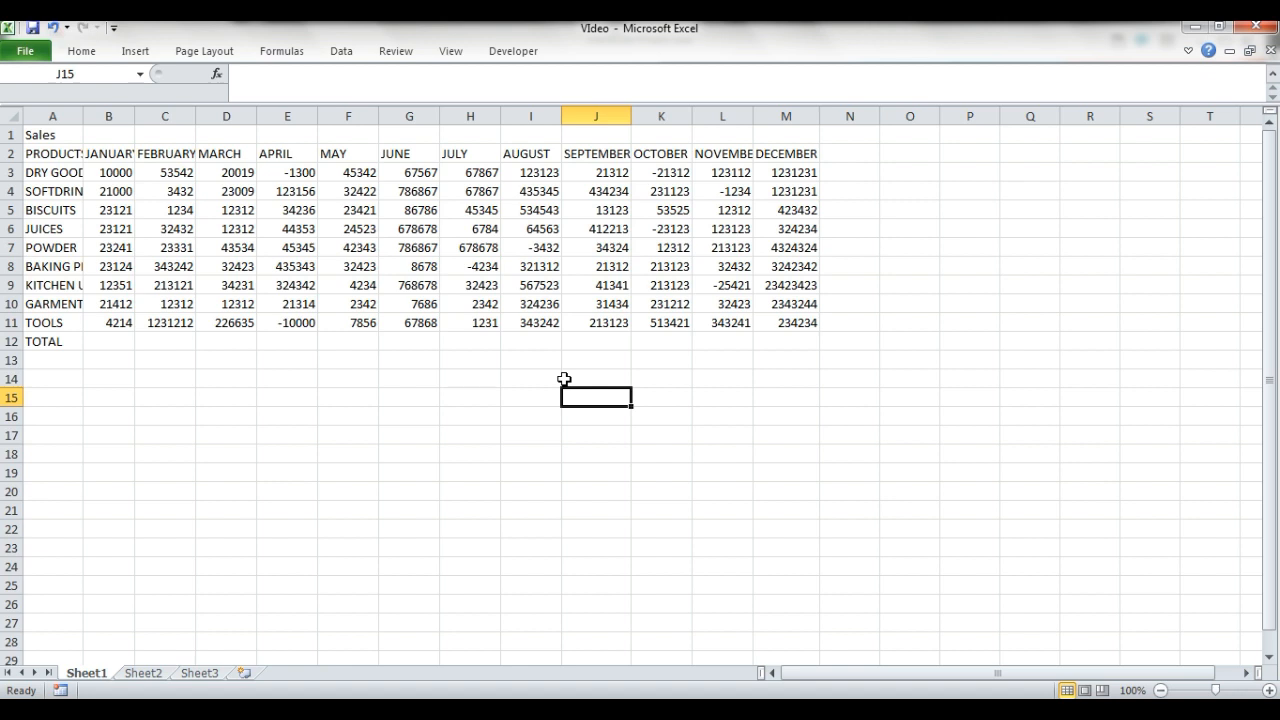
click(409, 446)
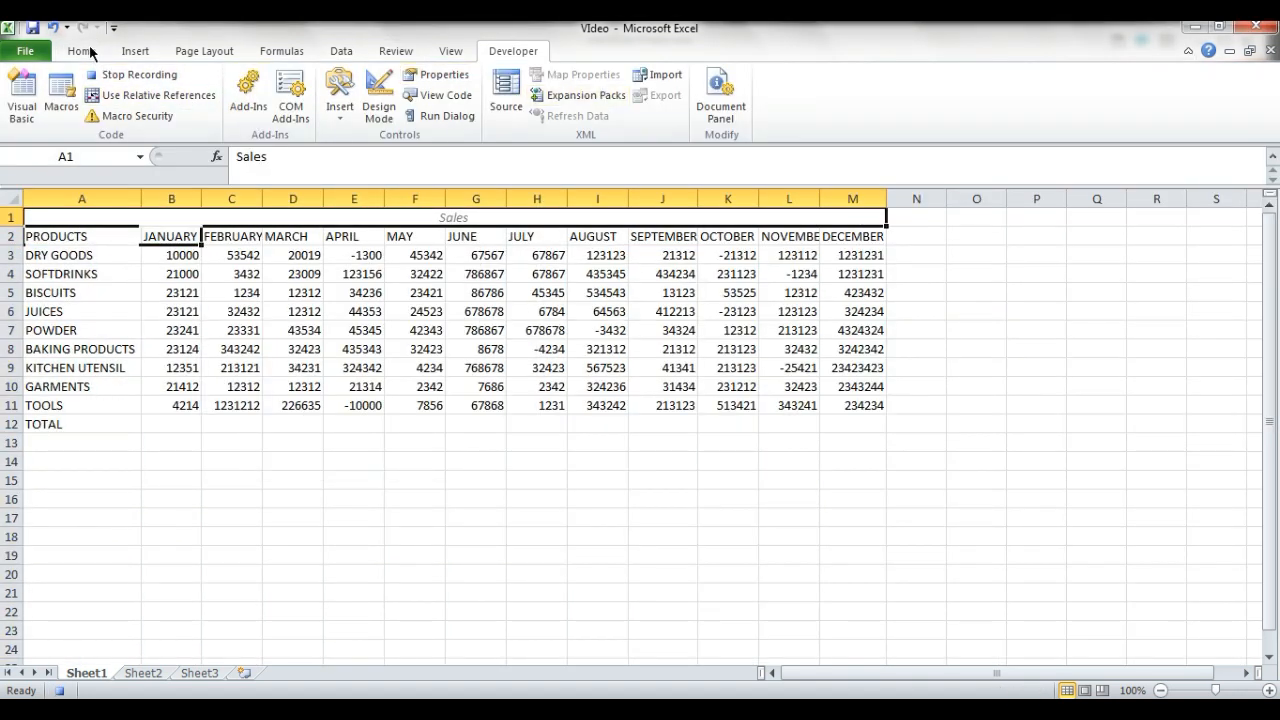
Step: Apply the Explanatory cell style to the merged Sales title
click(86, 50)
click(854, 100)
click(508, 201)
click(160, 237)
Step: Autofit the month columns to the width of their contents
double_click(263, 199)
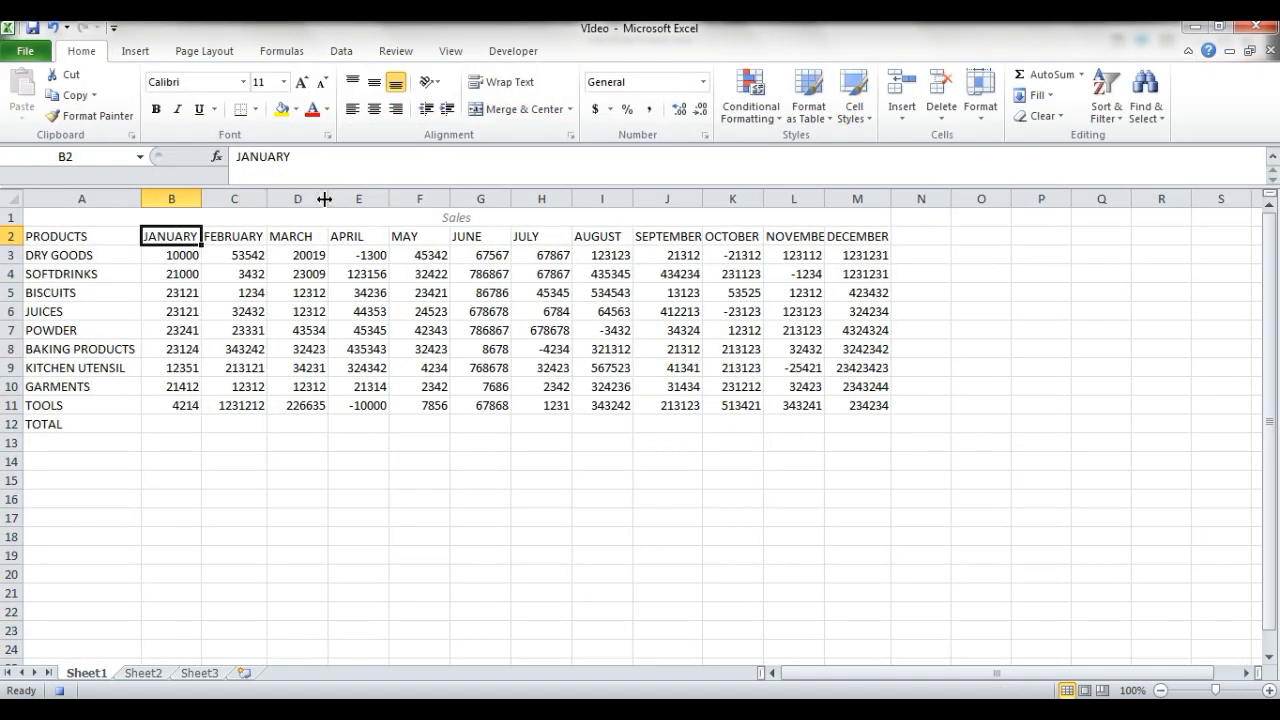
double_click(325, 199)
double_click(423, 199)
double_click(528, 199)
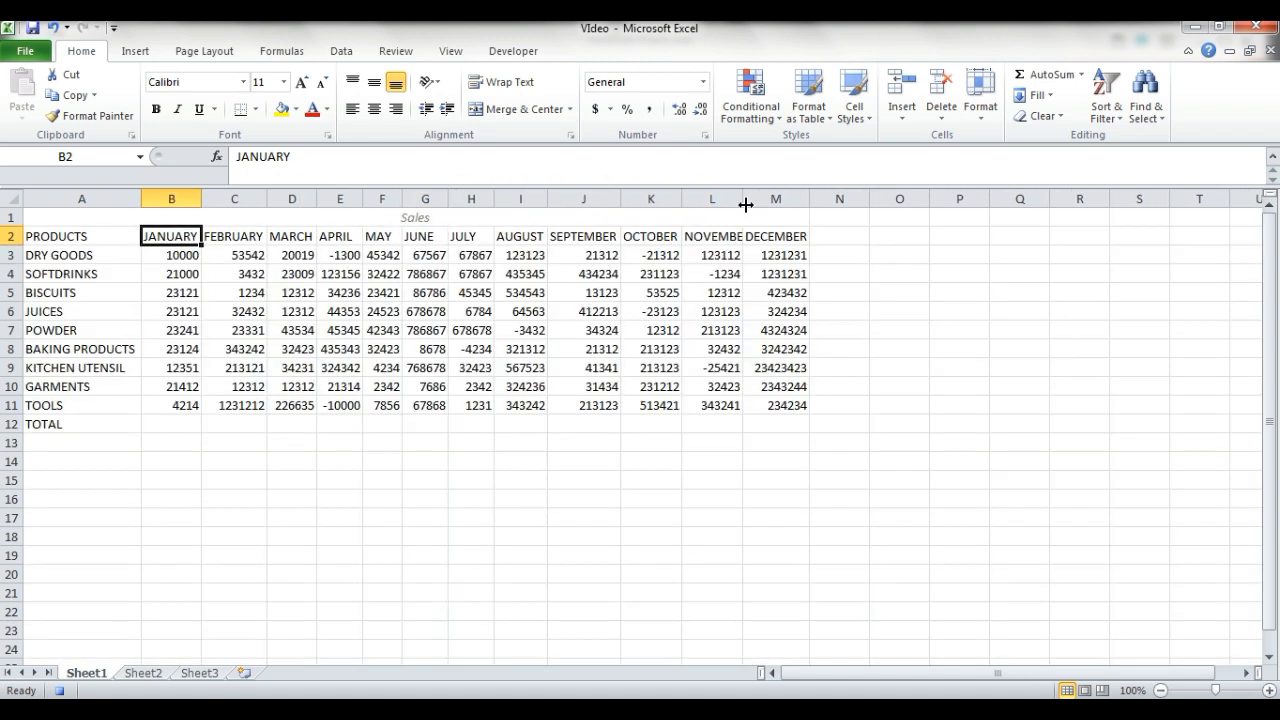
double_click(743, 199)
double_click(820, 199)
Step: Centre the contents of the whole table and apply the Heading 1 cell style to the header row A2:M2
key(ctrl+a)
click(374, 109)
drag(82, 236, 789, 236)
click(854, 100)
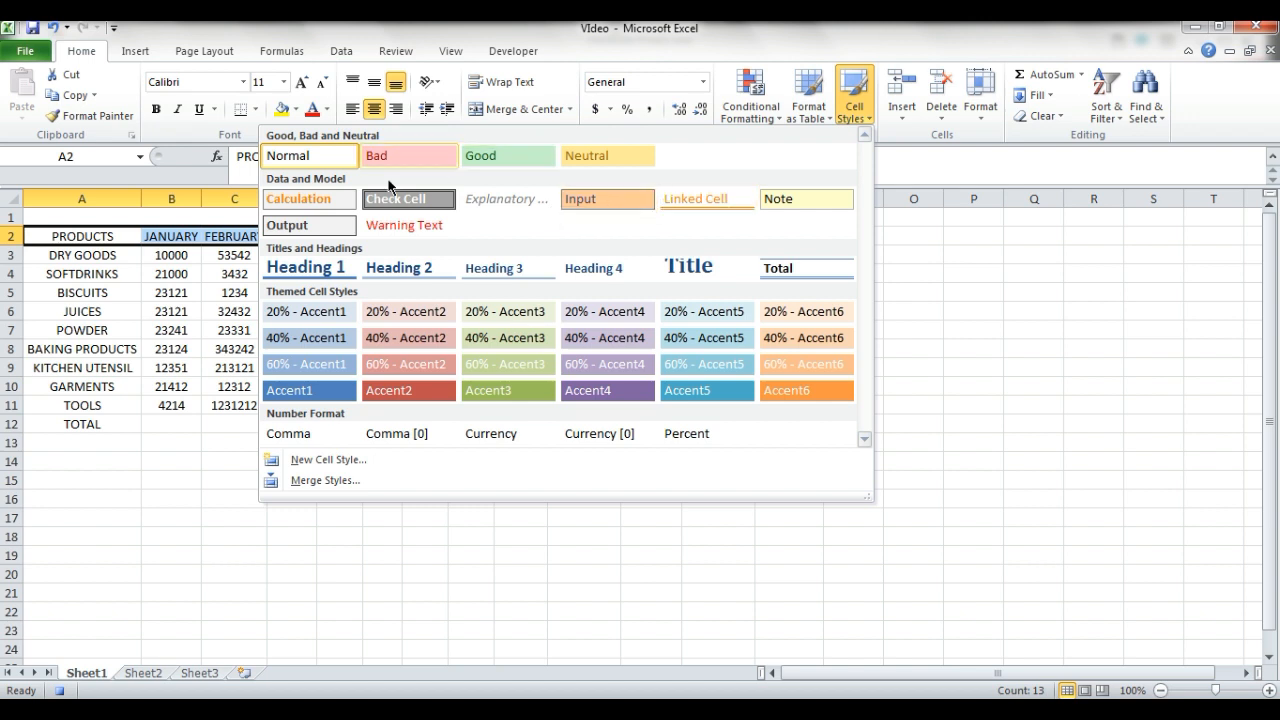
click(346, 262)
click(465, 488)
Step: Autofit the month columns again so they fit the larger header text
double_click(202, 199)
double_click(288, 199)
double_click(357, 197)
double_click(430, 197)
double_click(521, 197)
double_click(571, 197)
double_click(624, 197)
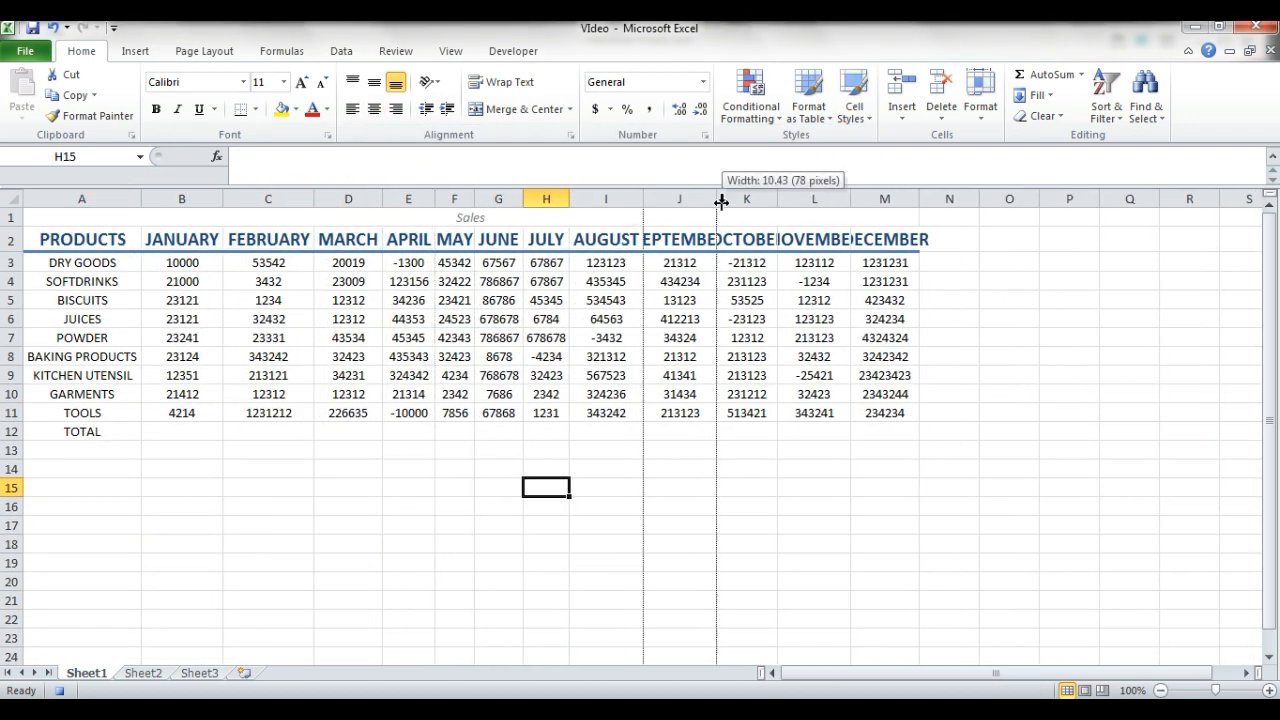
double_click(716, 197)
double_click(814, 197)
double_click(930, 197)
double_click(998, 197)
Step: Merge and centre the Sales title across A1:M1 and give it the Heading 1 cell style
drag(82, 217, 980, 217)
click(519, 109)
click(854, 100)
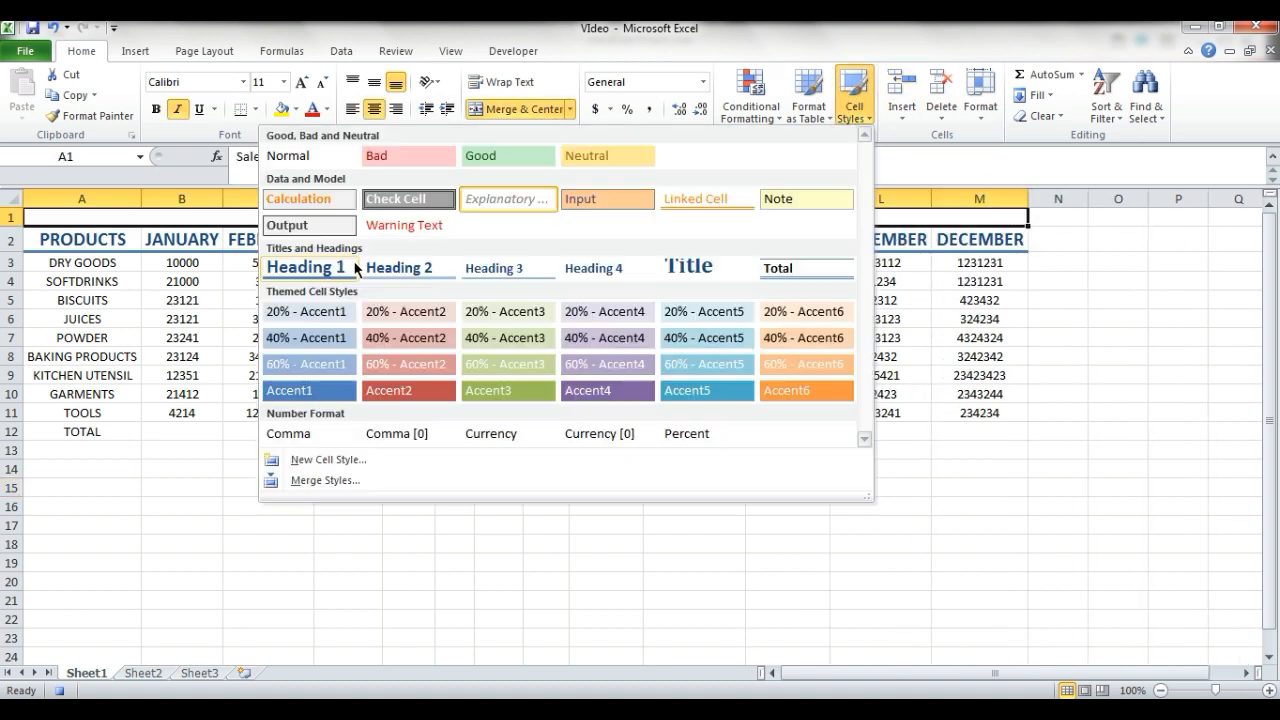
click(354, 268)
Step: Apply the Accent1 cell style to the product names and the TOTAL label in A3:A12
drag(82, 270, 82, 439)
click(854, 100)
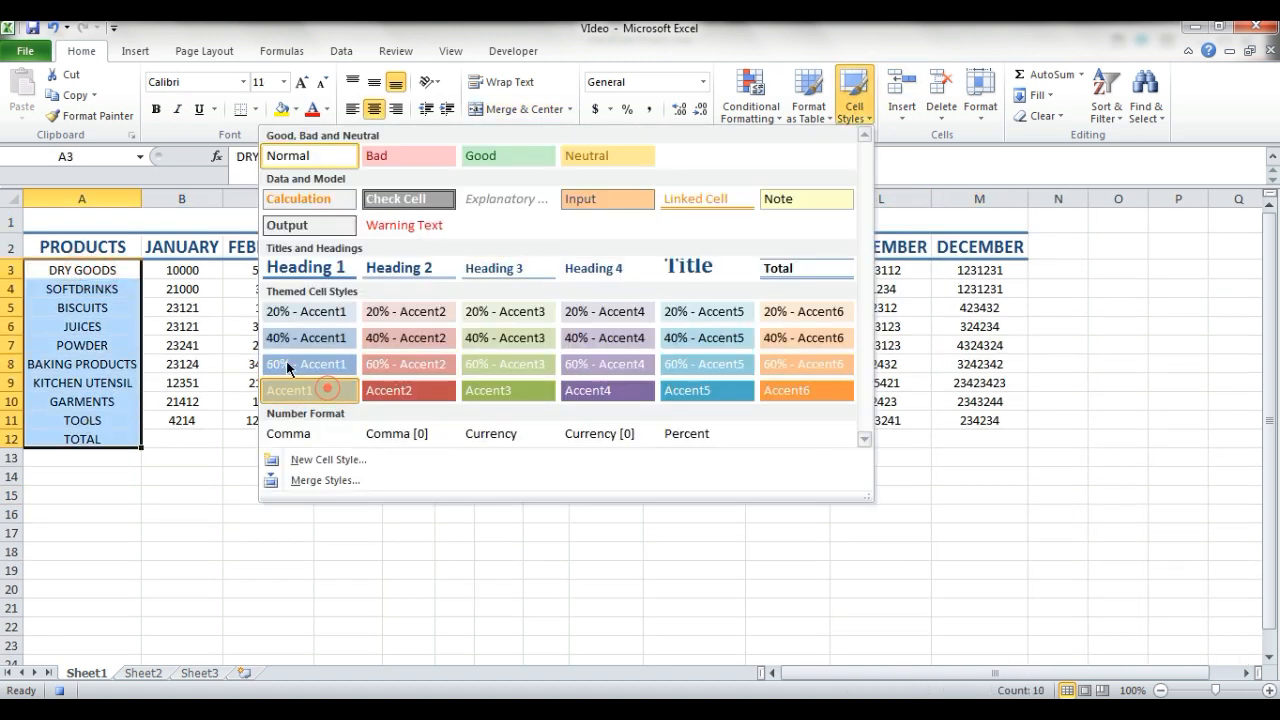
click(328, 393)
Step: Apply the orange Input cell style to the sales figures B3:M11 and the Output style to the total row B12:M12
drag(182, 270, 975, 420)
click(854, 100)
click(806, 337)
drag(182, 439, 980, 439)
click(854, 100)
click(330, 227)
Step: Change the font of the whole table to Terminal and stop recording the macro
key(ctrl+a)
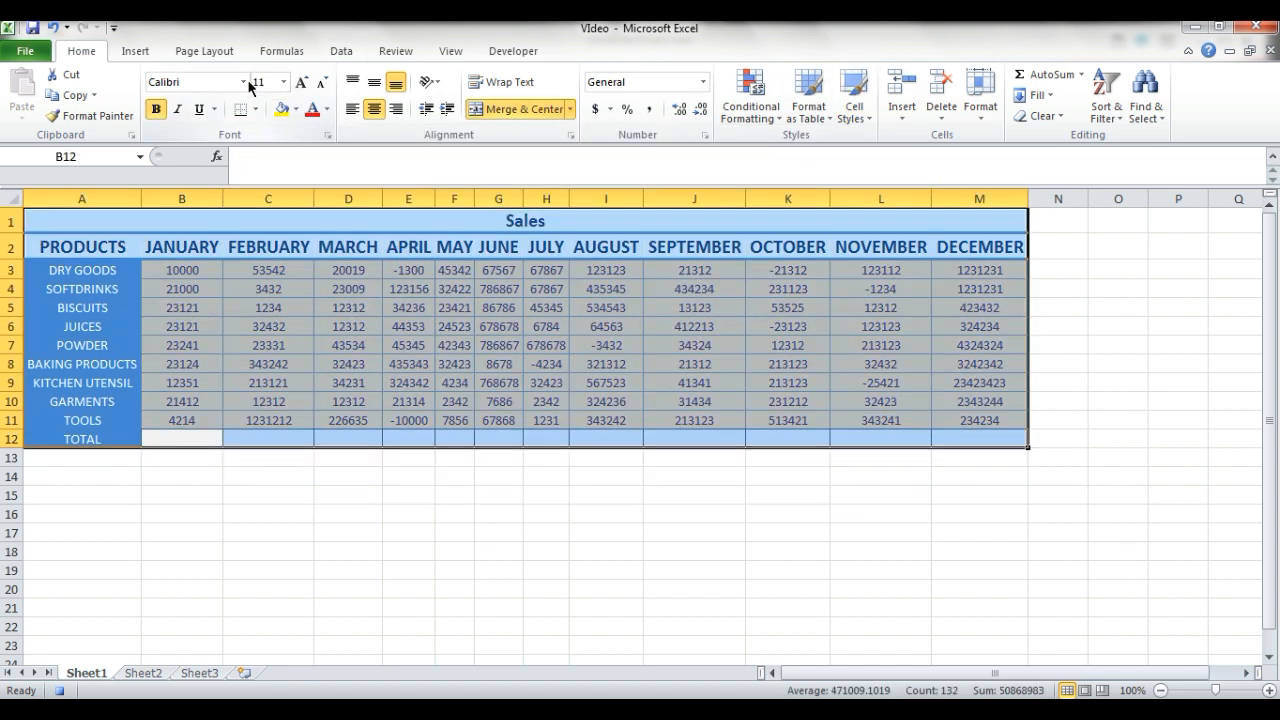
click(243, 82)
click(60, 548)
click(507, 444)
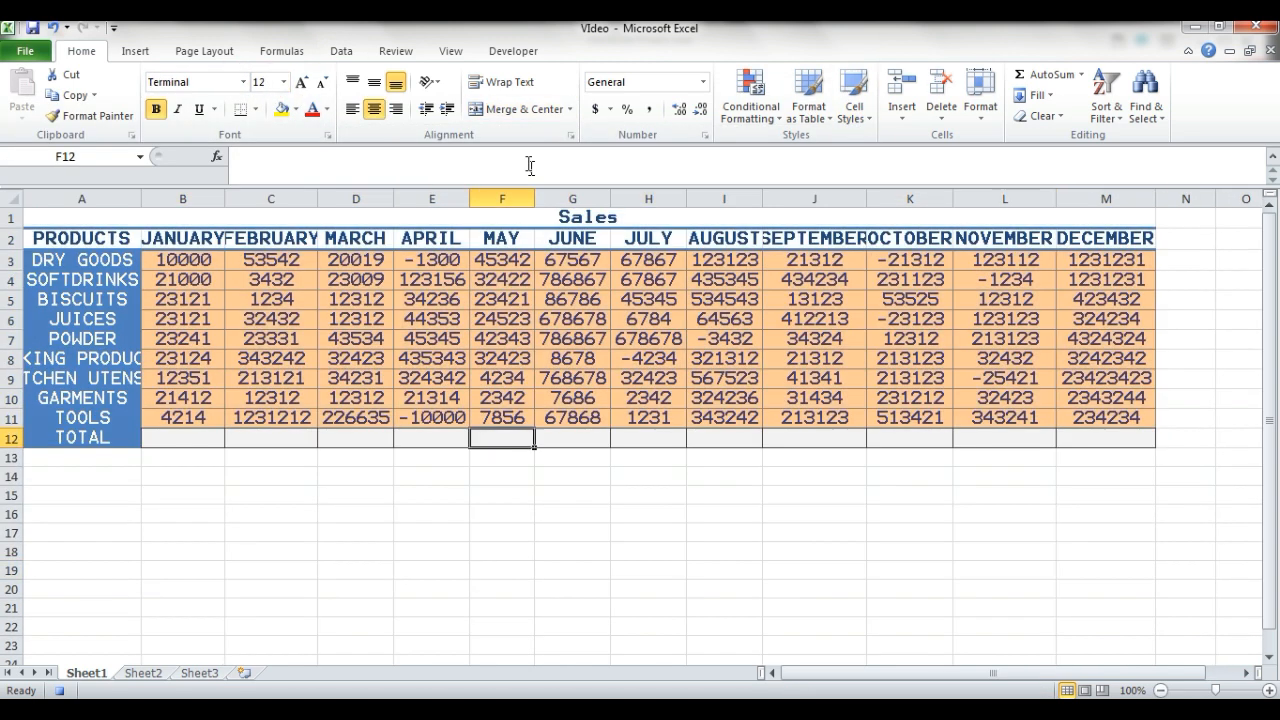
click(513, 50)
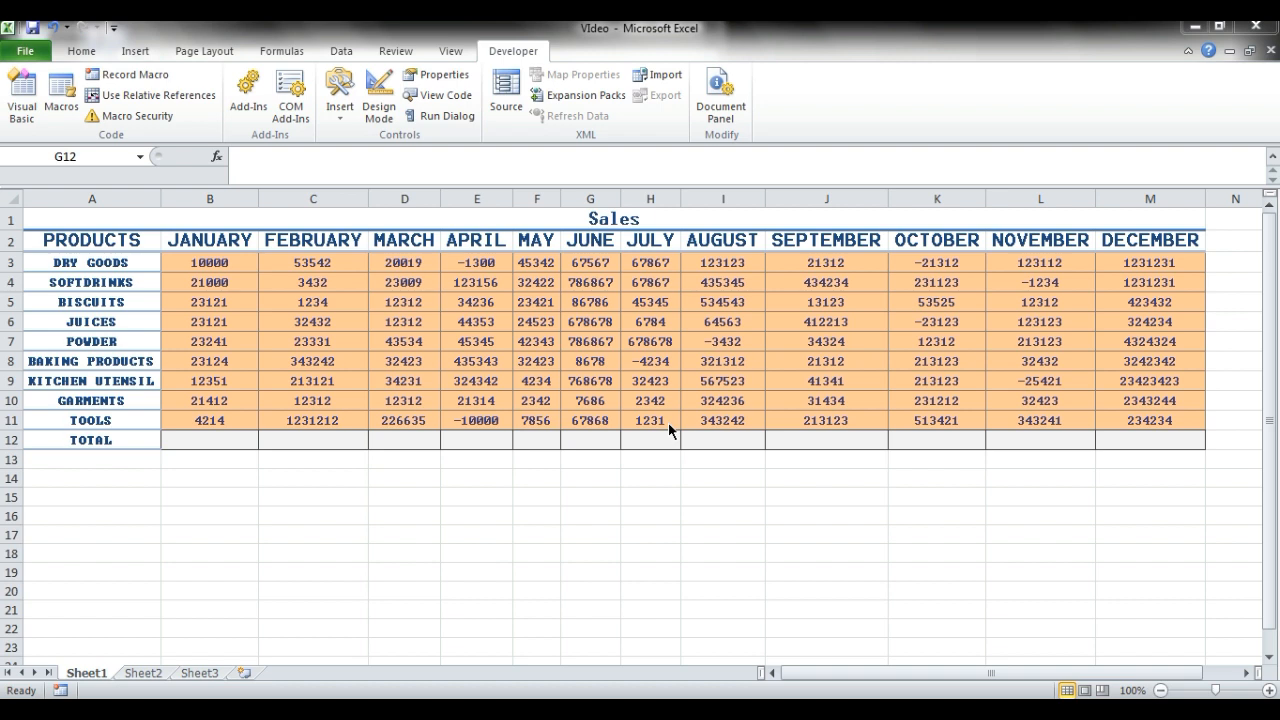
Step: Start recording a macro named Dataformatting with the shortcut Ctrl+Shift+M and the description data formatting
click(135, 74)
text(Data)
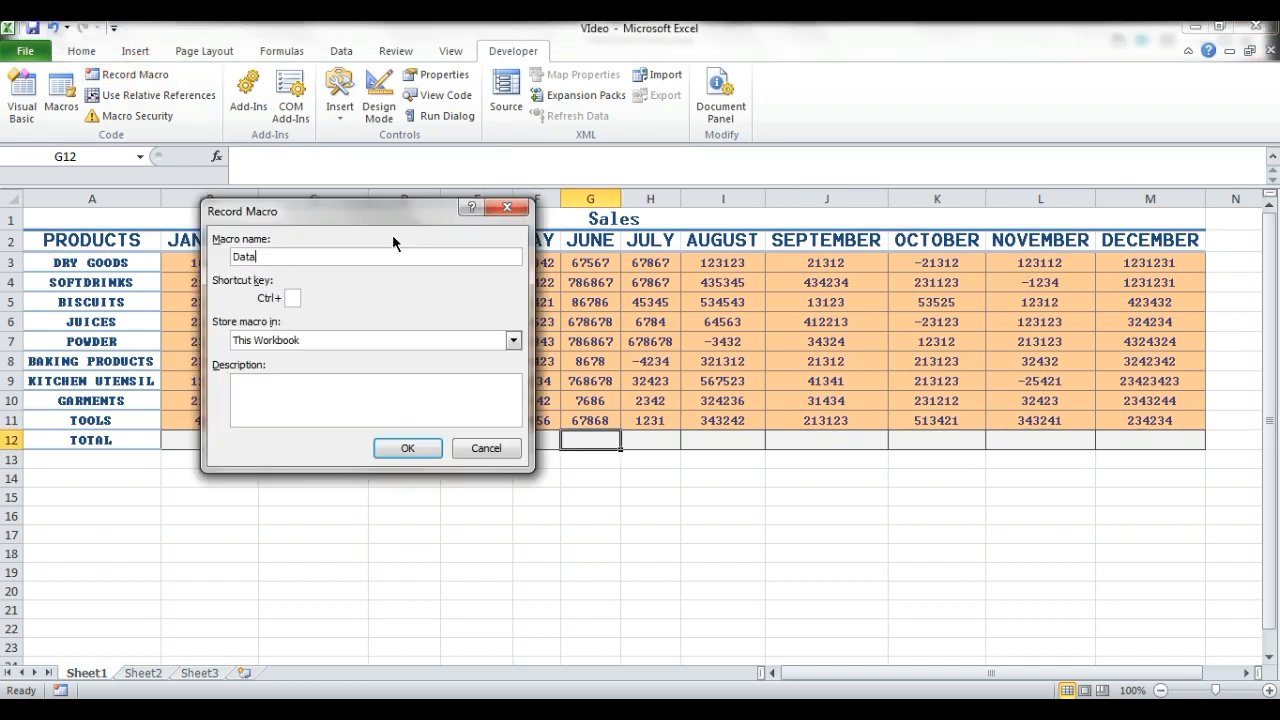
text(formatting)
click(294, 298)
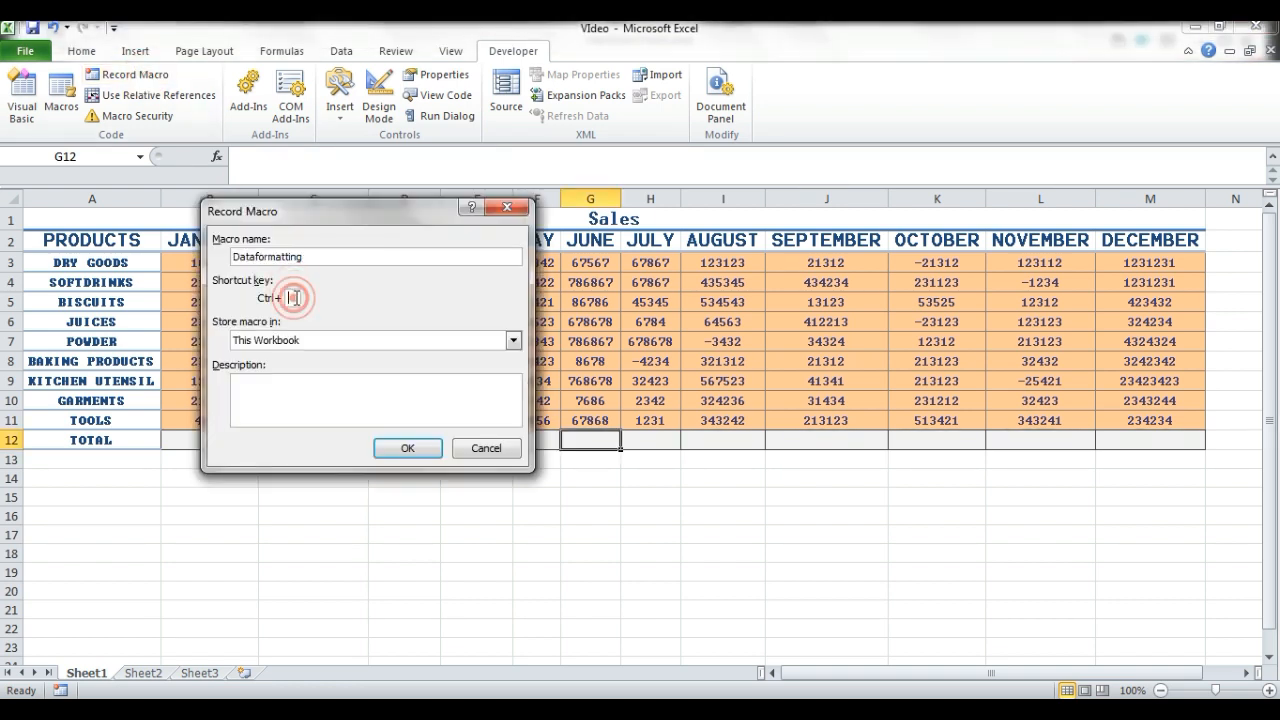
text(M)
click(337, 402)
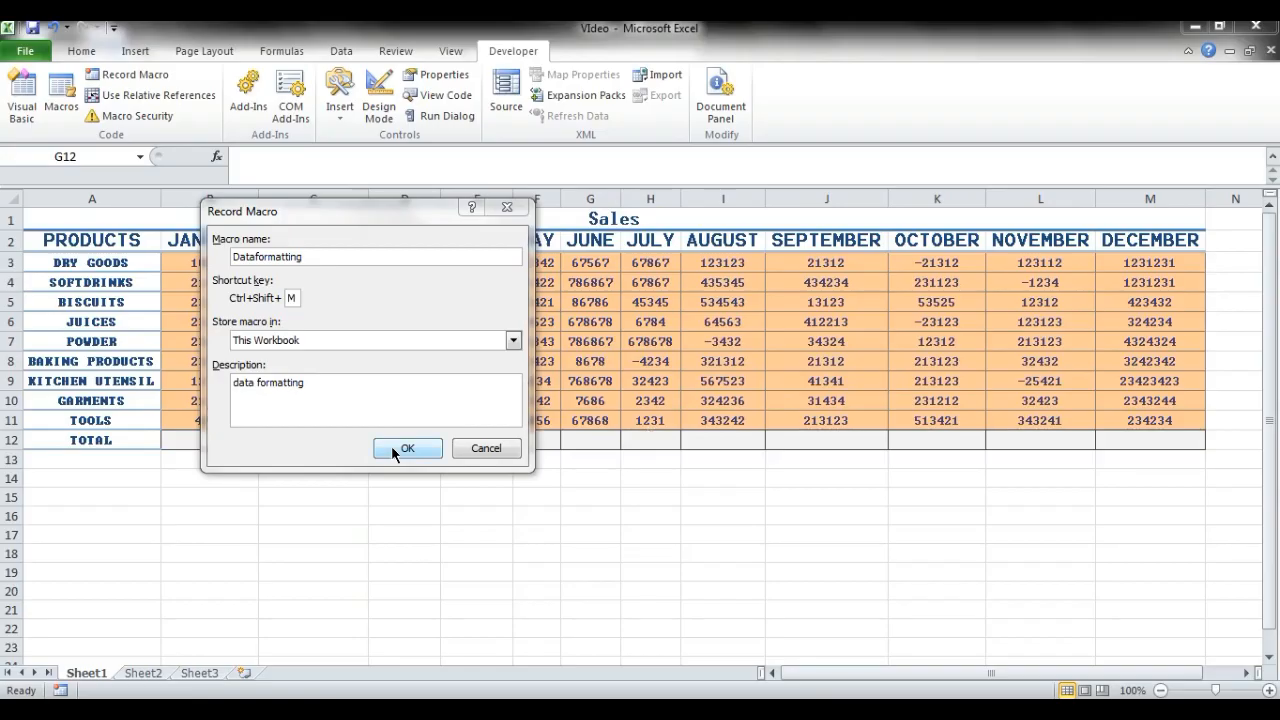
click(407, 448)
Step: Format the January sales figures as Currency with 2 decimal places and the $ symbol, and end the macro recording
click(210, 262)
click(81, 51)
click(703, 82)
click(600, 519)
click(165, 214)
click(273, 266)
click(167, 226)
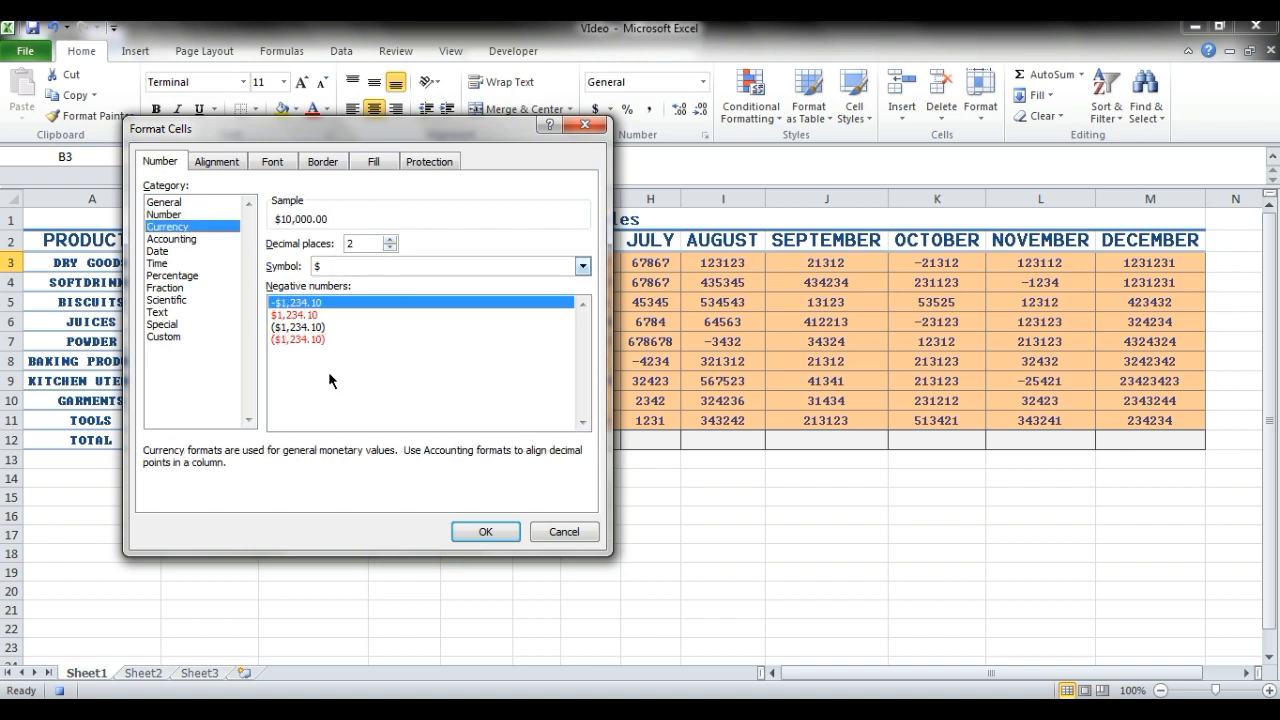
click(483, 531)
click(512, 51)
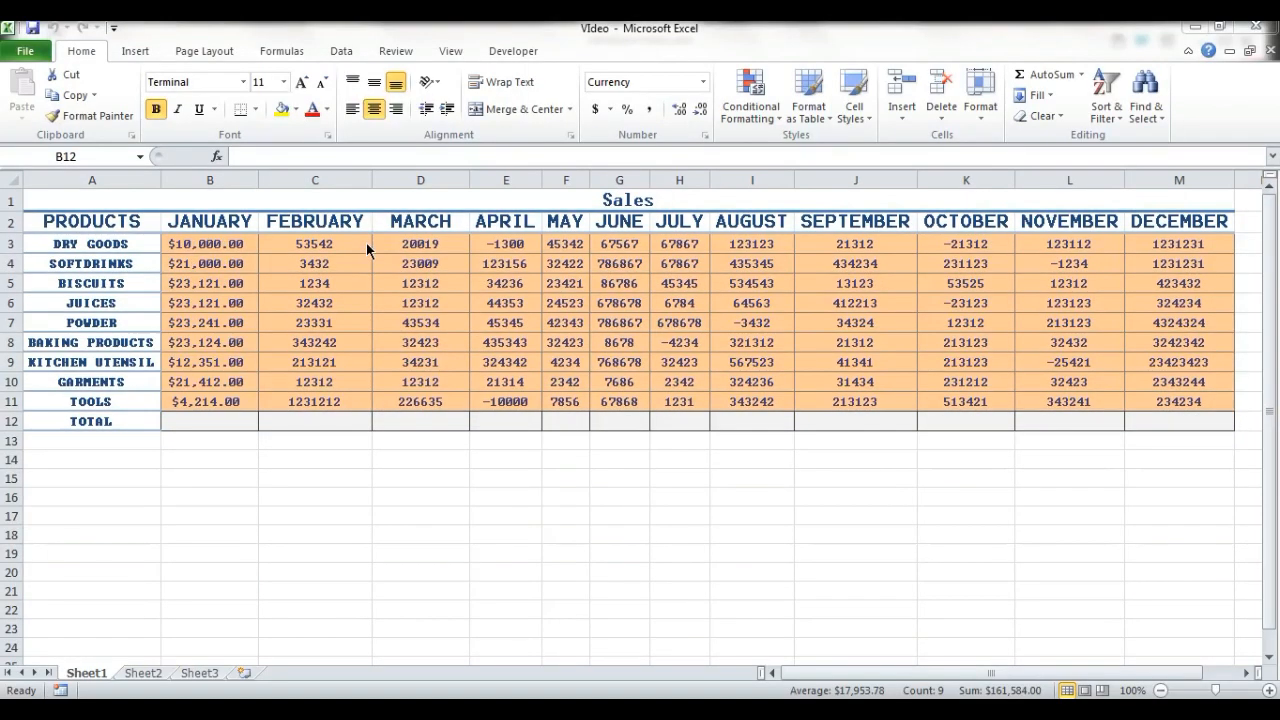
Step: Apply the dollar currency format with two decimals to the February and March figures, C3:C12 and D3:D12
drag(366, 243, 340, 425)
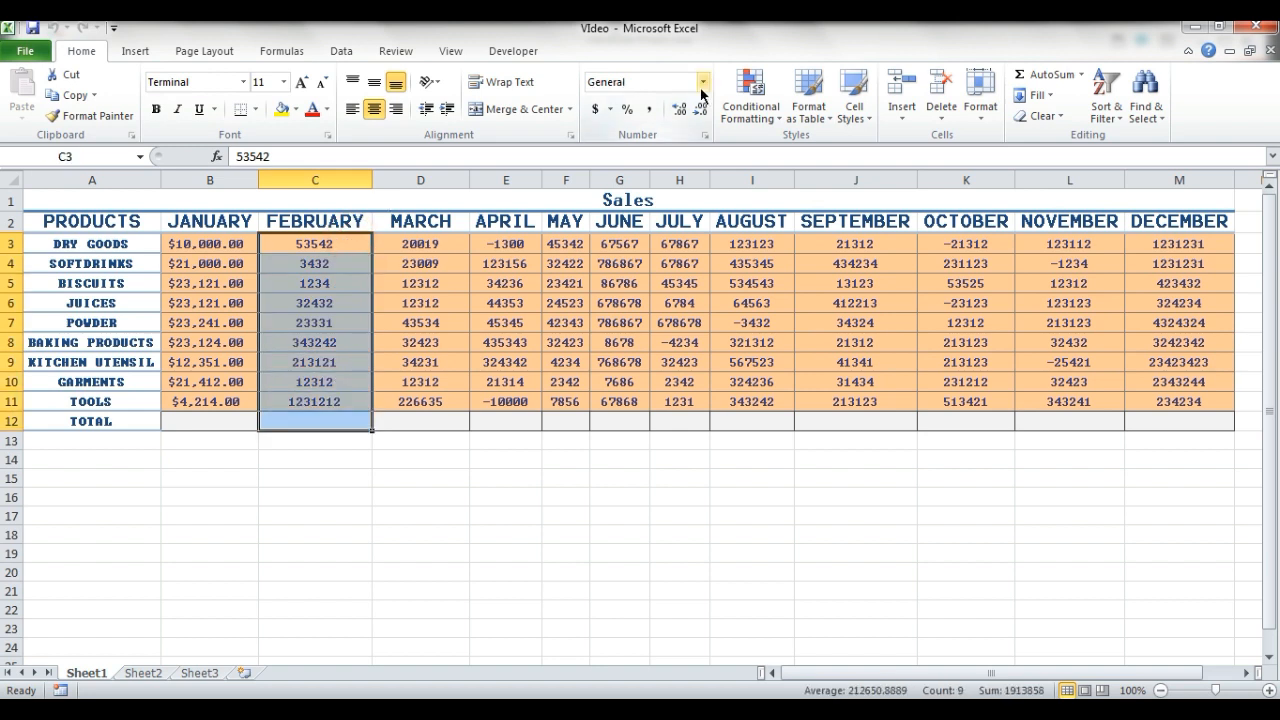
key(ctrl+shift+4)
drag(421, 245, 426, 420)
key(ctrl+shift+4)
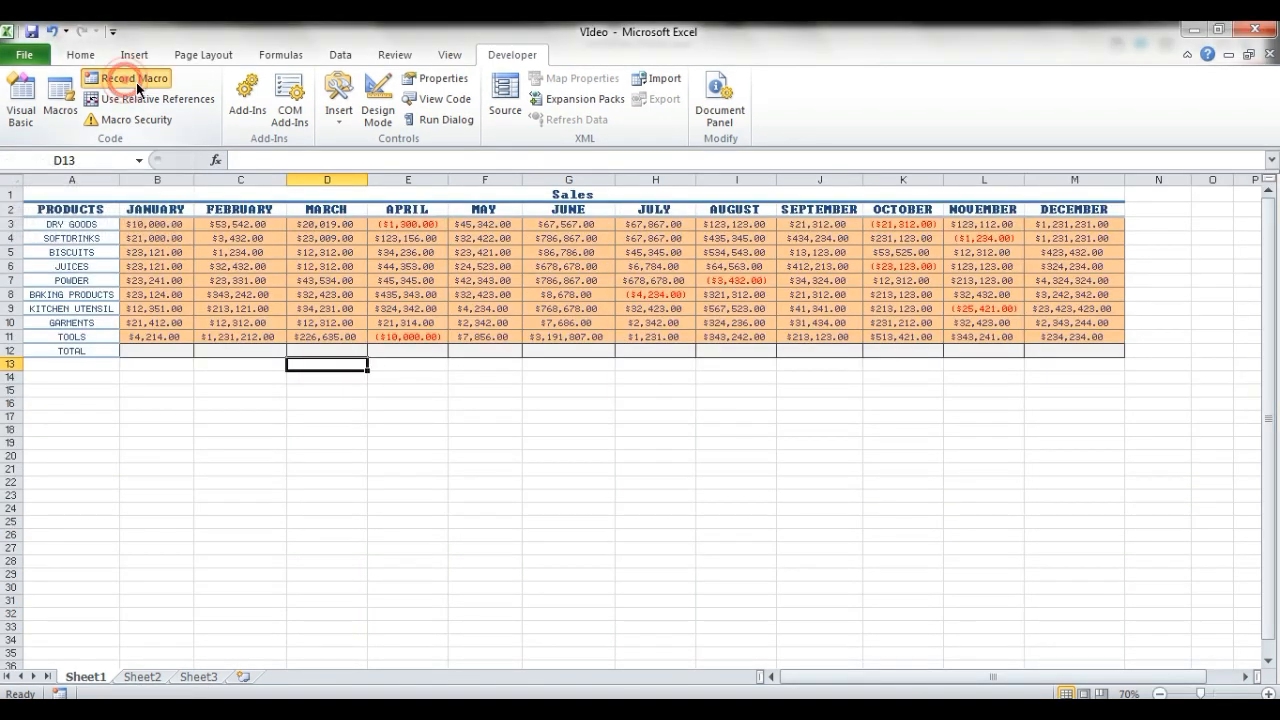
Step: Start recording a macro named AutoSum in this workbook with the shortcut Ctrl+Shift+K and a short description
click(135, 74)
text(AutoSum)
key(Tab)
text(K)
key(Tab)
key(Tab)
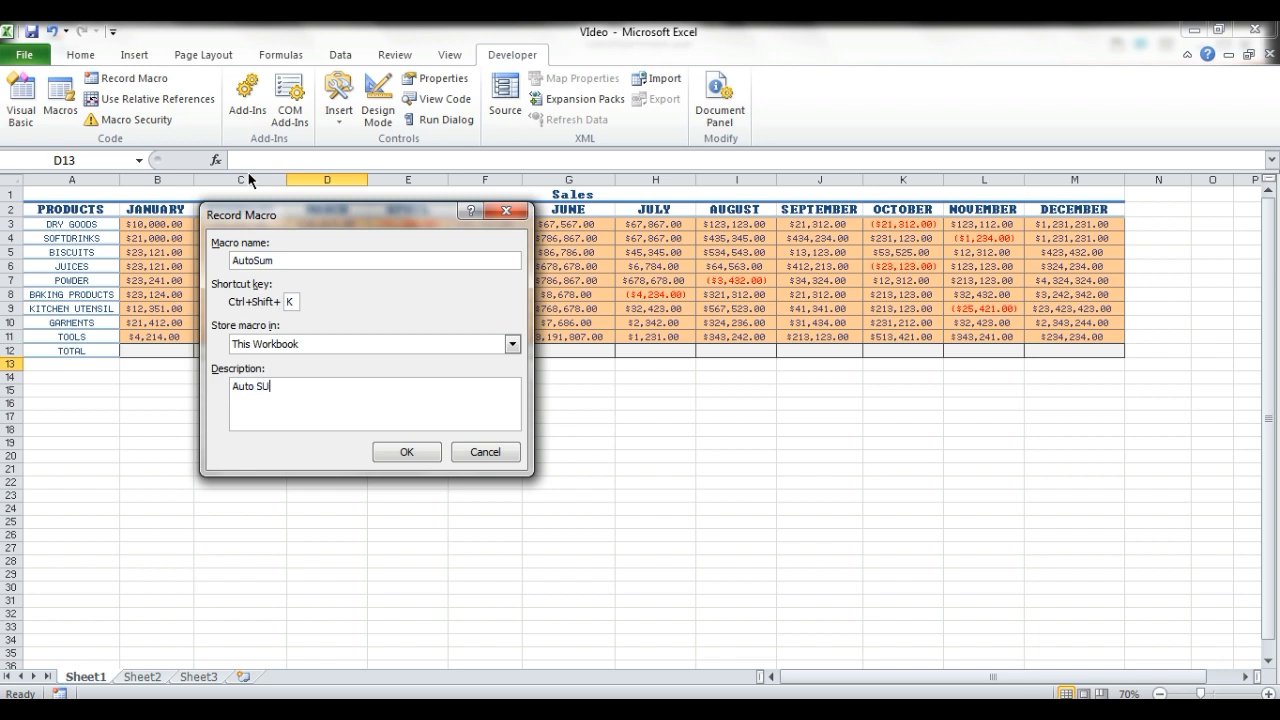
click(406, 452)
Step: Fill the TOTAL row with the AutoSum of each month's sales figures from January to December
drag(155, 224, 1075, 338)
click(268, 55)
click(83, 88)
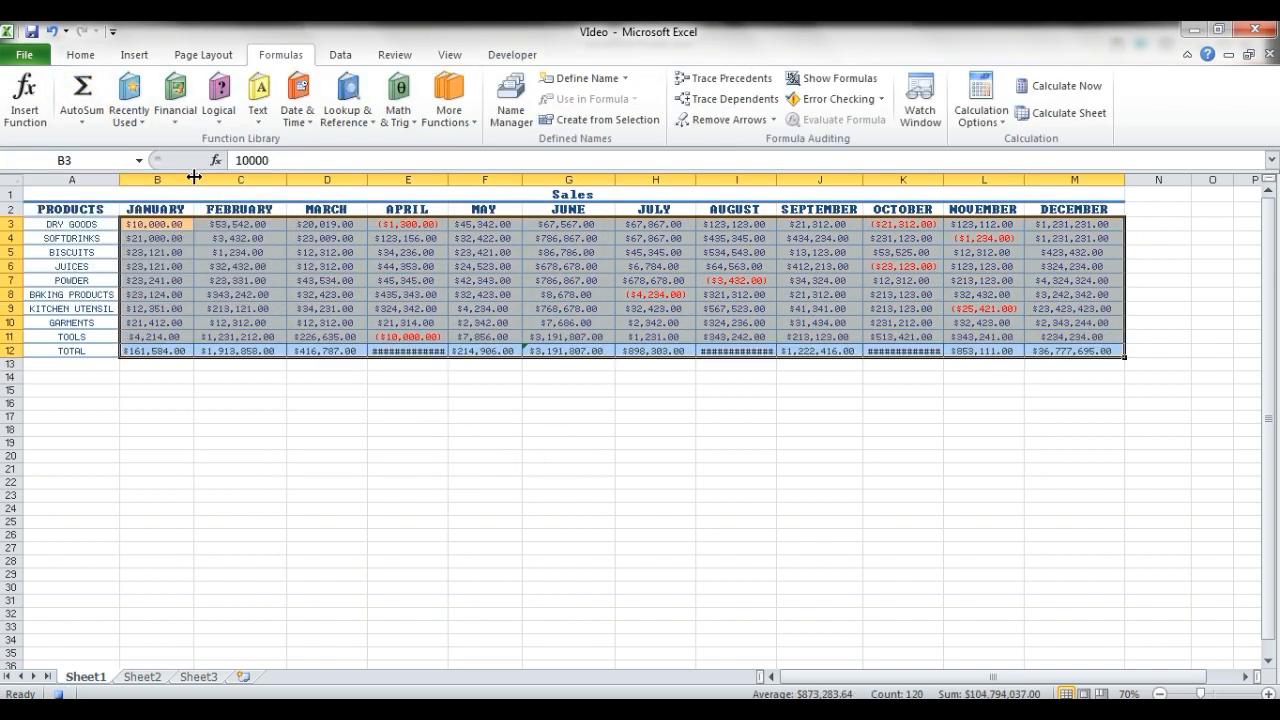
Step: Autofit the month columns so the totals fit, stop recording the AutoSum macro, and select the total row
double_click(371, 181)
double_click(448, 181)
double_click(534, 181)
double_click(629, 181)
double_click(707, 181)
double_click(782, 179)
double_click(883, 180)
double_click(966, 180)
double_click(1060, 180)
double_click(1155, 181)
click(512, 55)
click(125, 78)
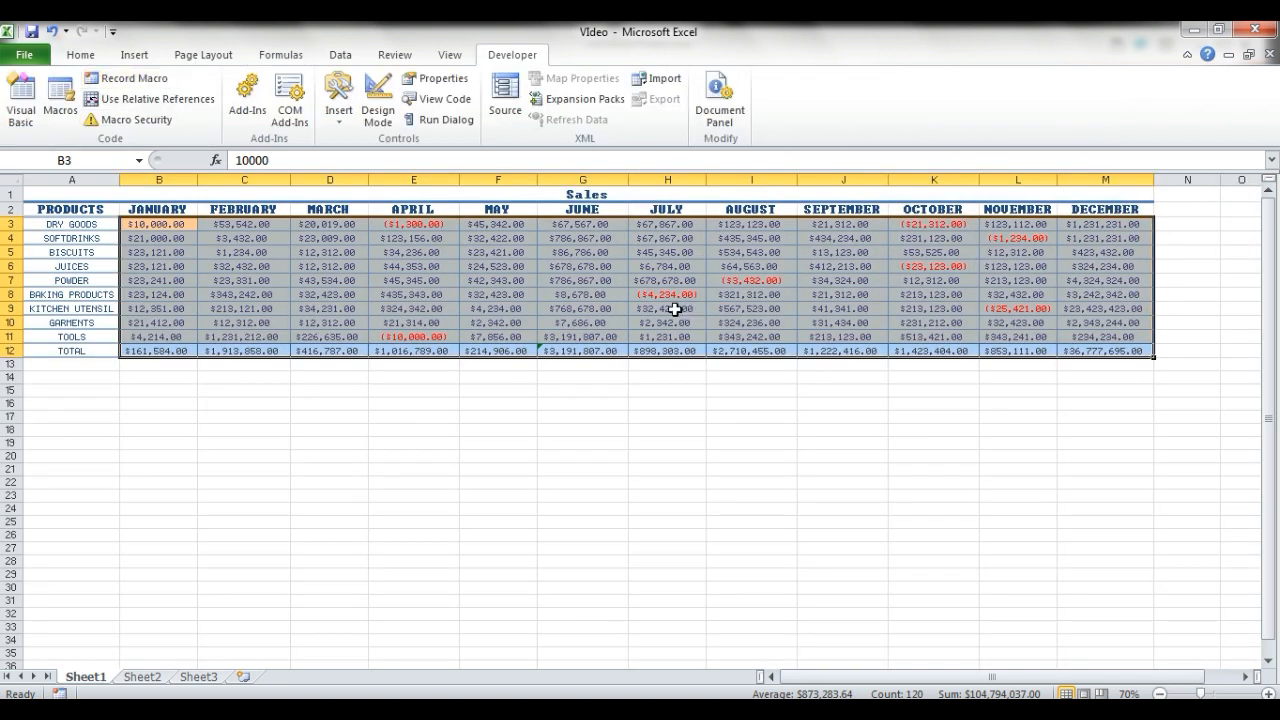
drag(1070, 350, 171, 350)
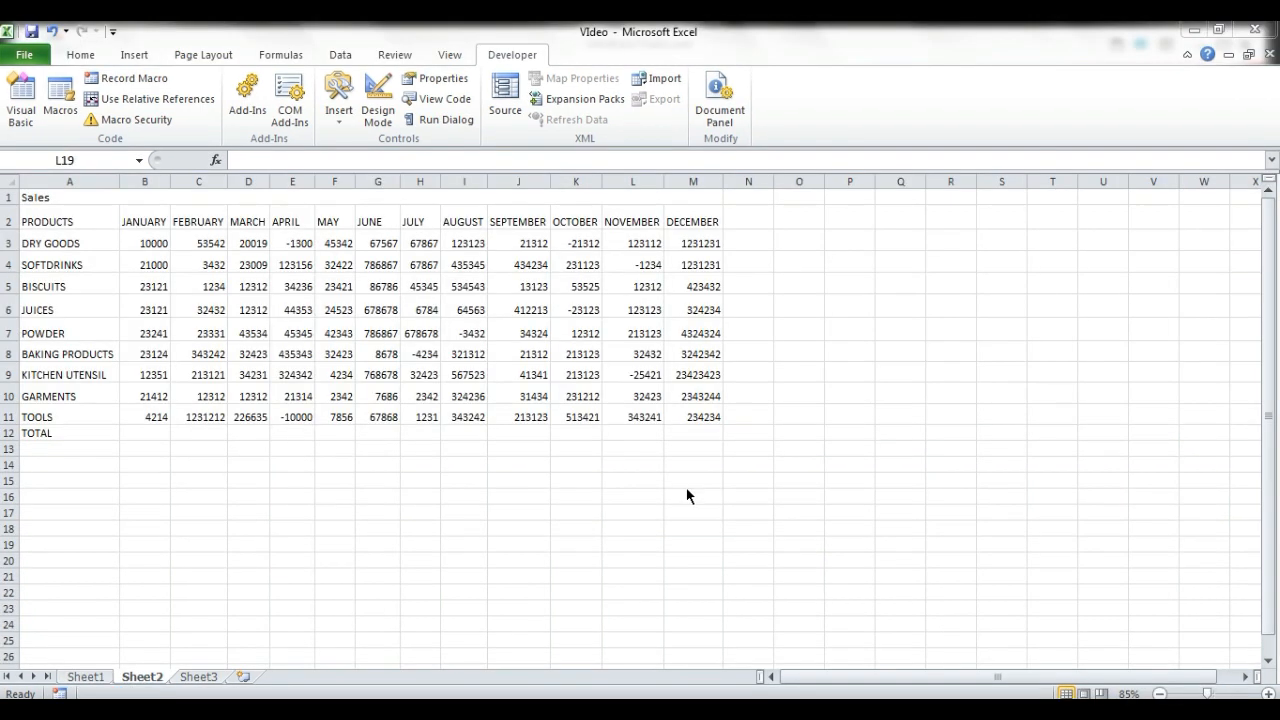
Step: On Sheet2, run the recorded Formattingatable, Dataformatting and AutoSum macros on the plain sales table
drag(692, 432, 48, 200)
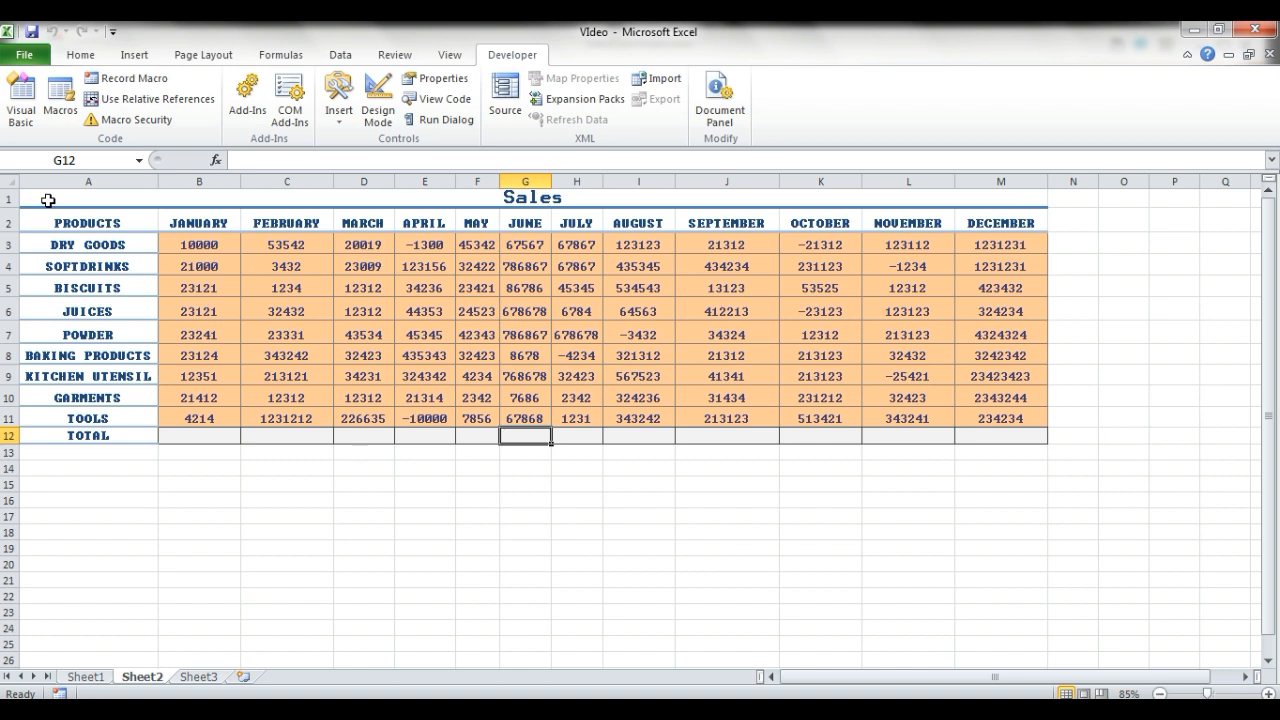
drag(194, 243, 998, 435)
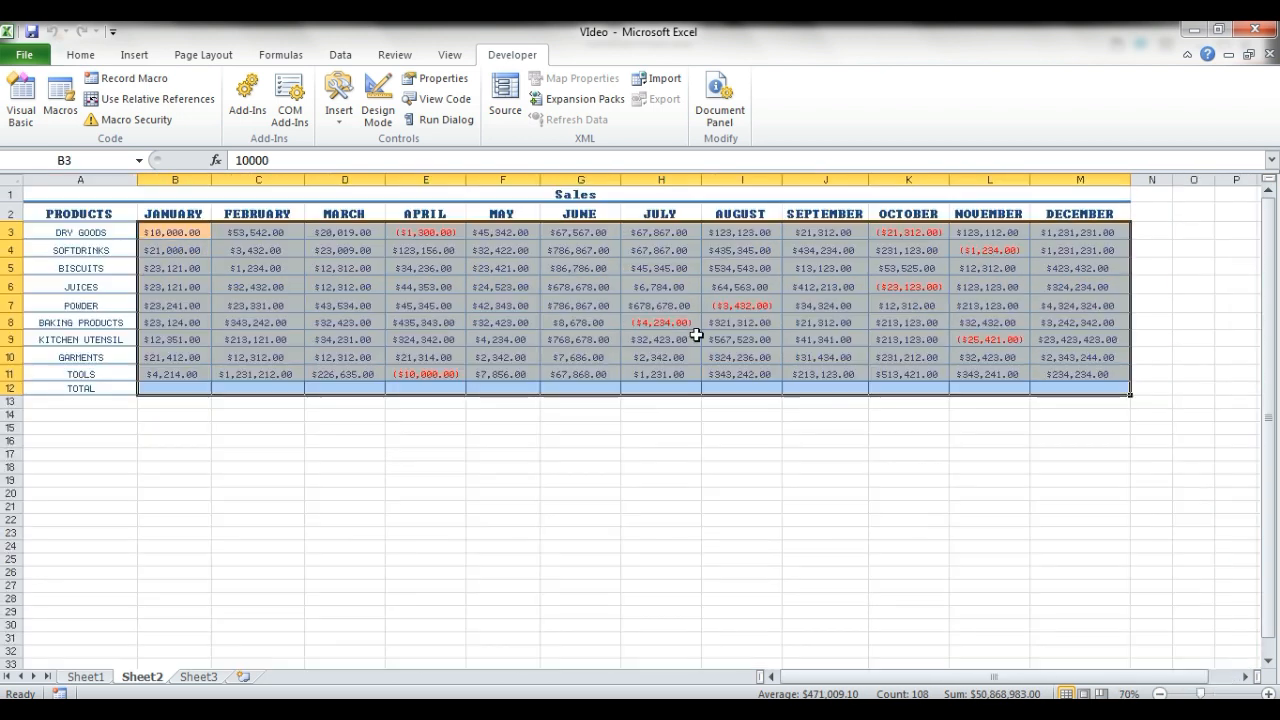
drag(190, 240, 1077, 368)
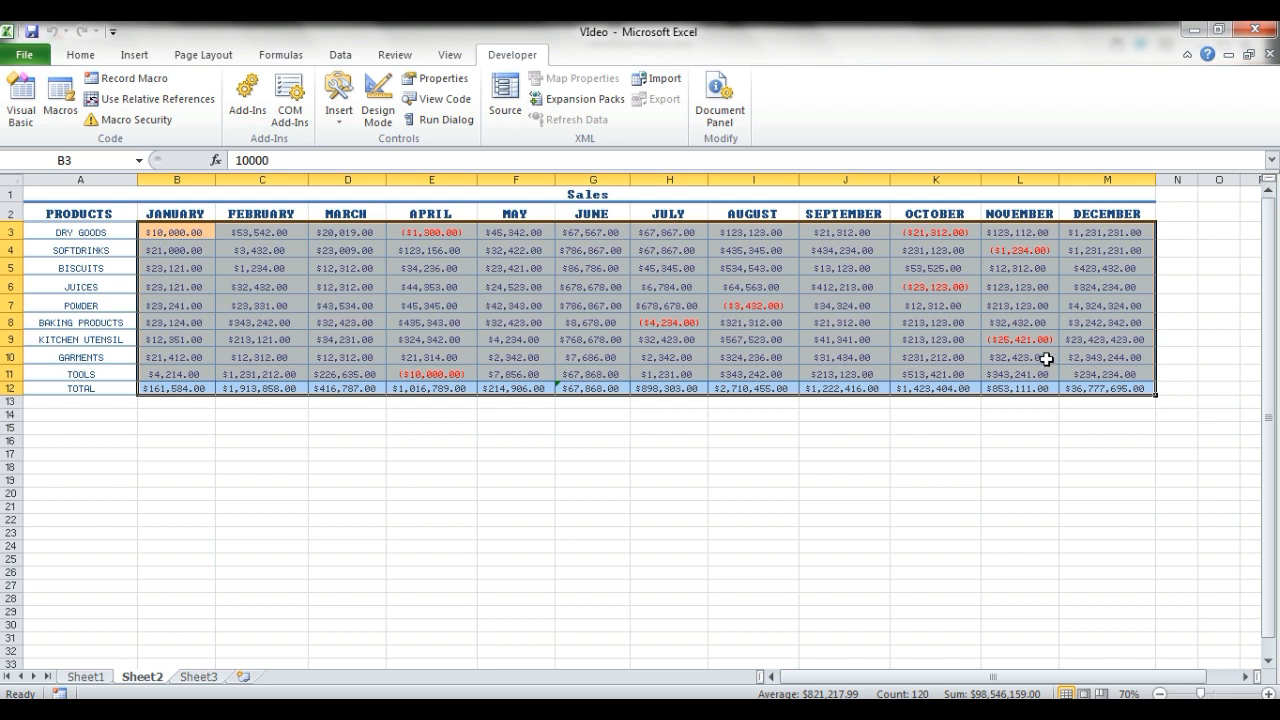
click(670, 443)
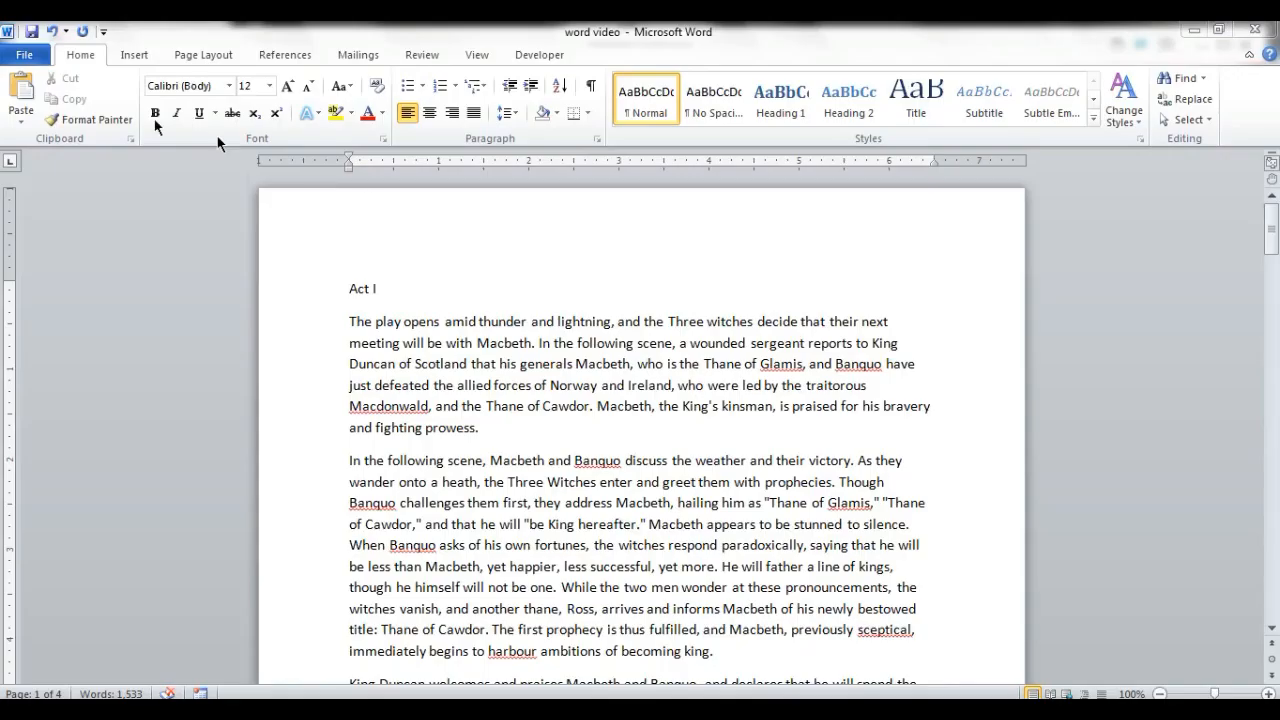
Step: Switch to the Microsoft Word document and make sure Developer is enabled among the main tabs in the ribbon customization options
click(35, 51)
click(33, 55)
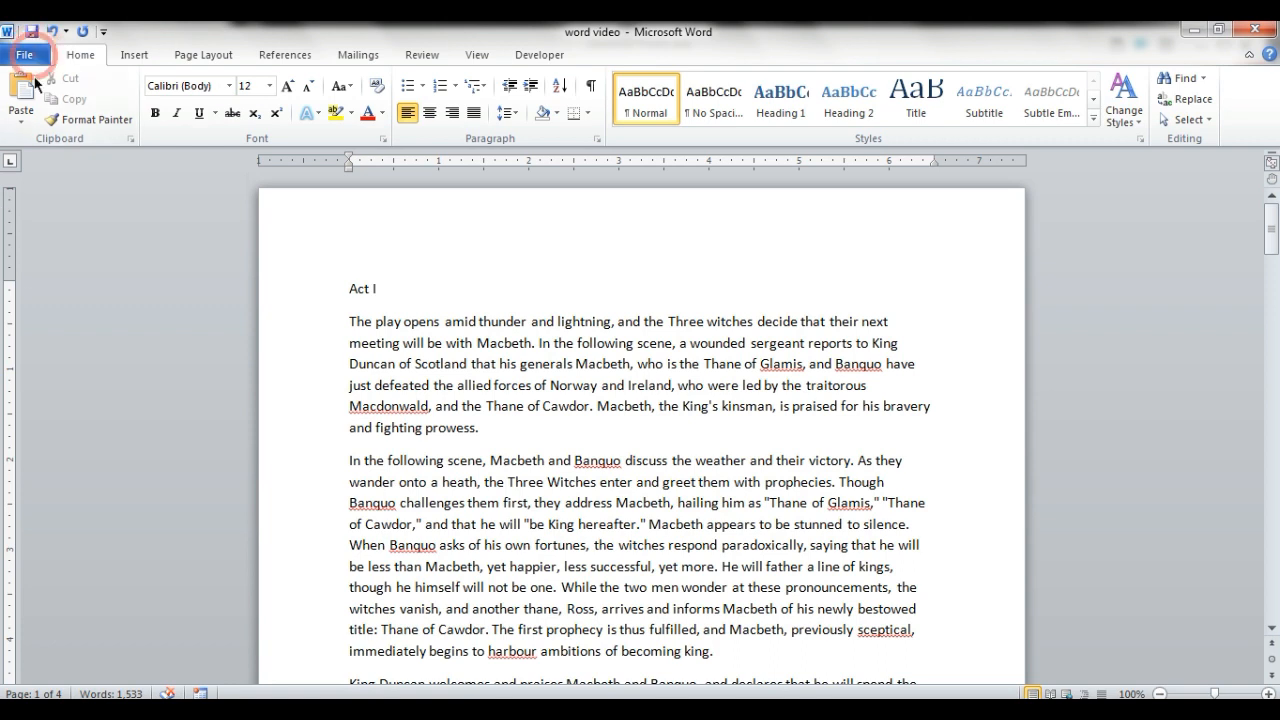
click(45, 402)
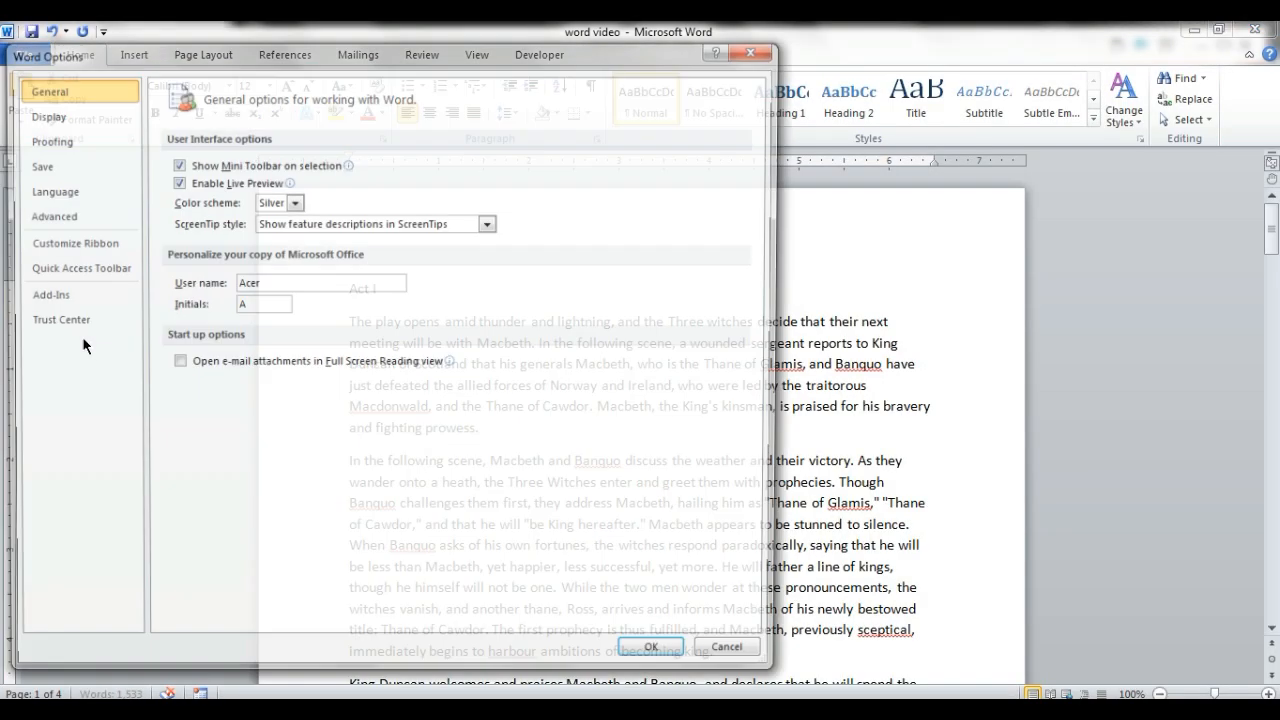
click(70, 243)
click(540, 373)
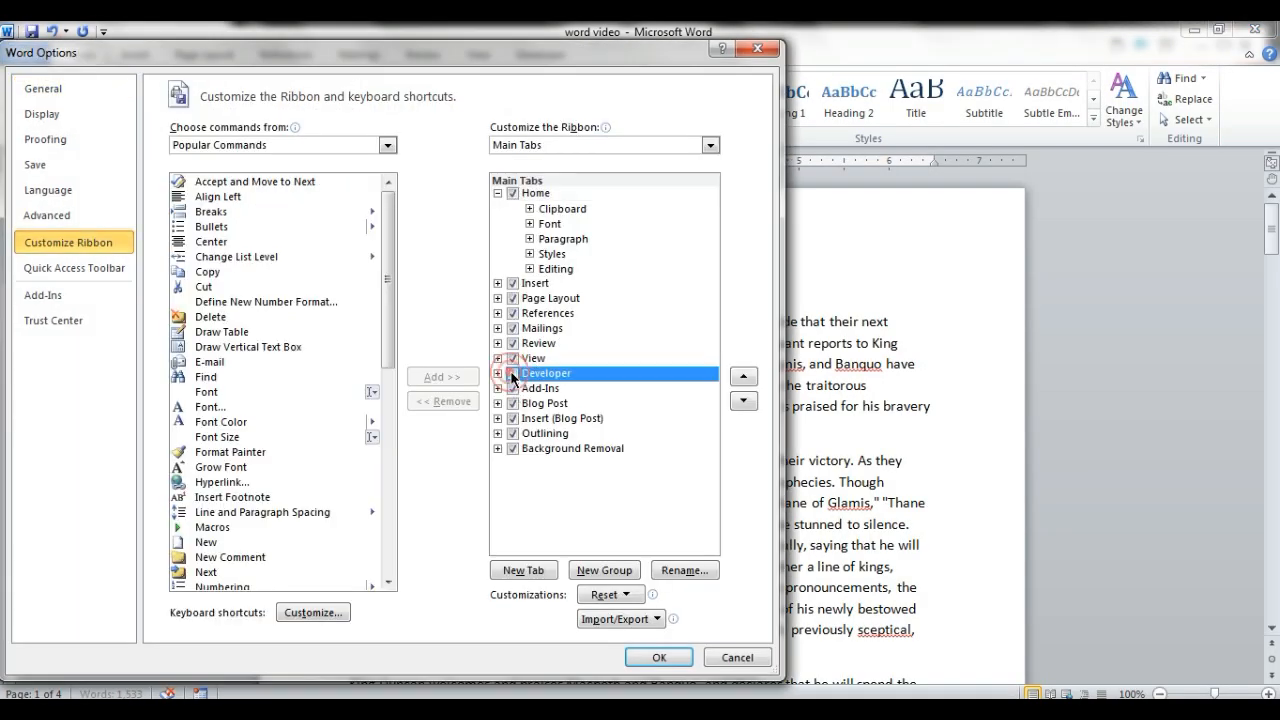
click(659, 657)
Step: Start recording a macro named PageFormatting for all documents, assigned to the keyboard shortcut Ctrl+Shift+G
click(540, 55)
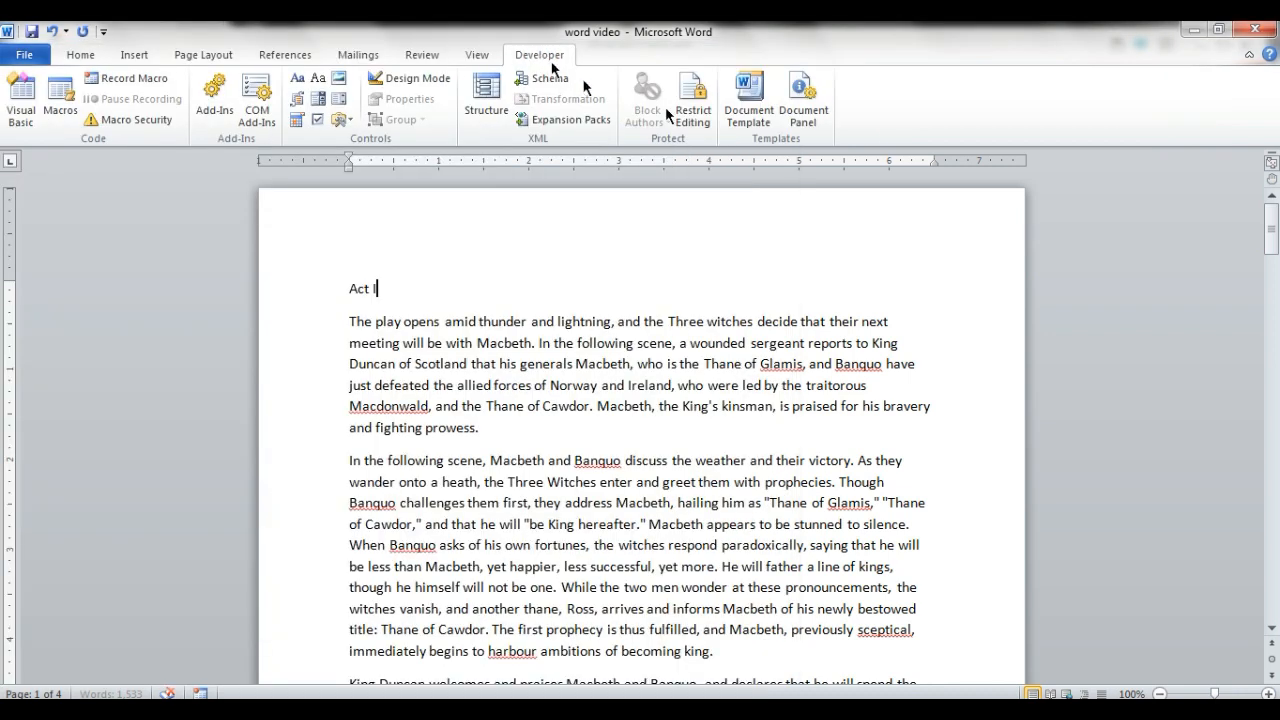
click(130, 77)
text(PageFp)
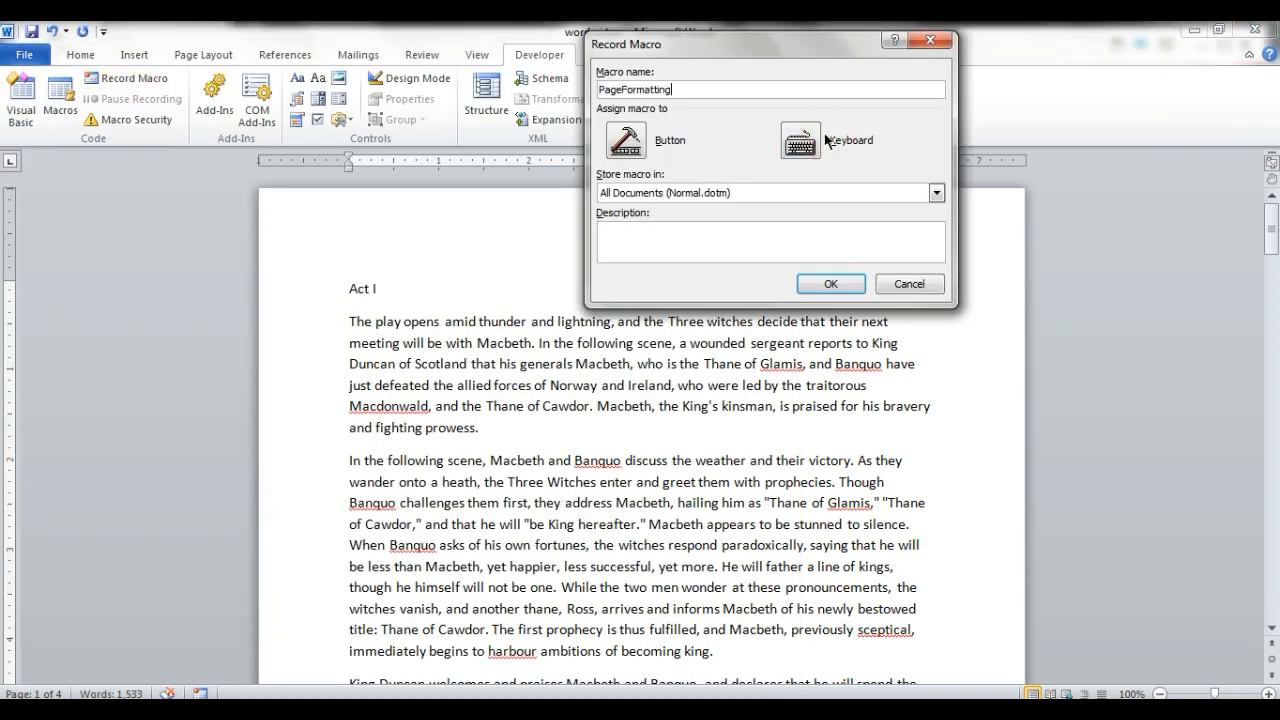
click(800, 140)
key(ctrl+shift+g)
key(Return)
key(Return)
Step: Change the document's paper size to a slightly narrower preset
click(99, 55)
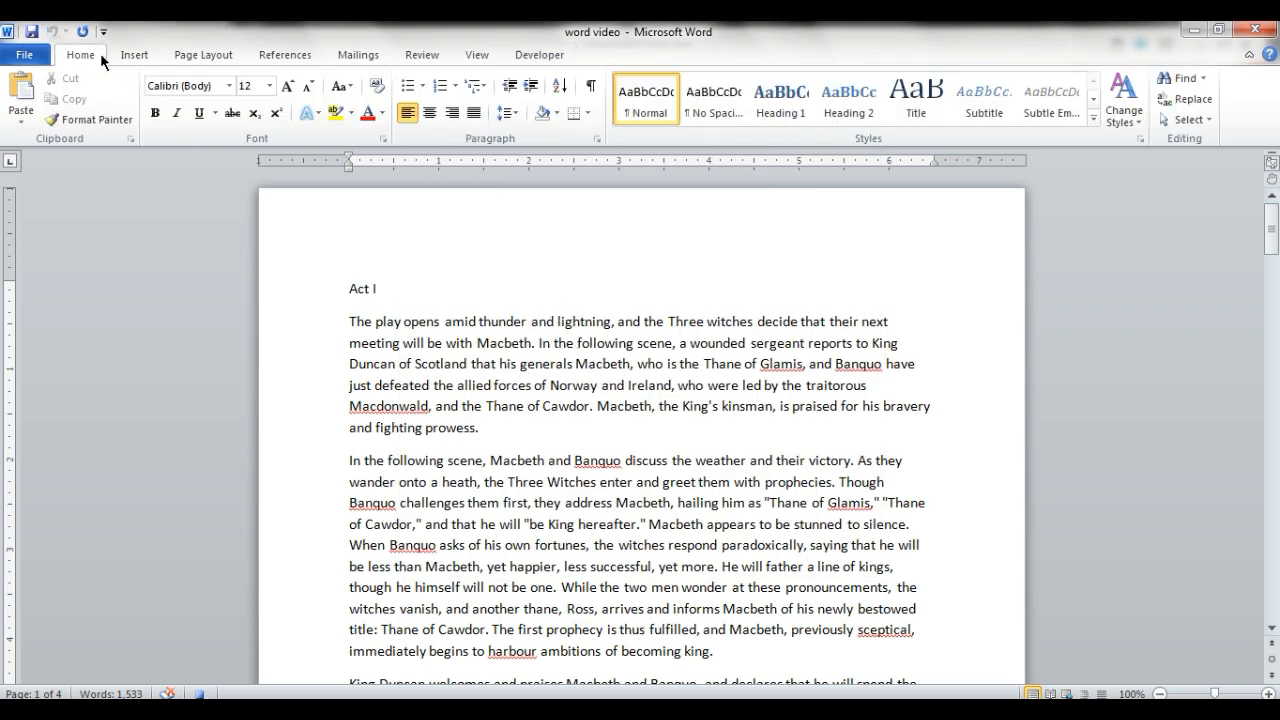
click(203, 56)
click(240, 103)
click(182, 300)
Step: Set custom margins of 0.8 inch top, 0.7 inch bottom, 0.9 inch left and 0.7 inch right, and add a page border
click(142, 108)
click(90, 541)
click(566, 189)
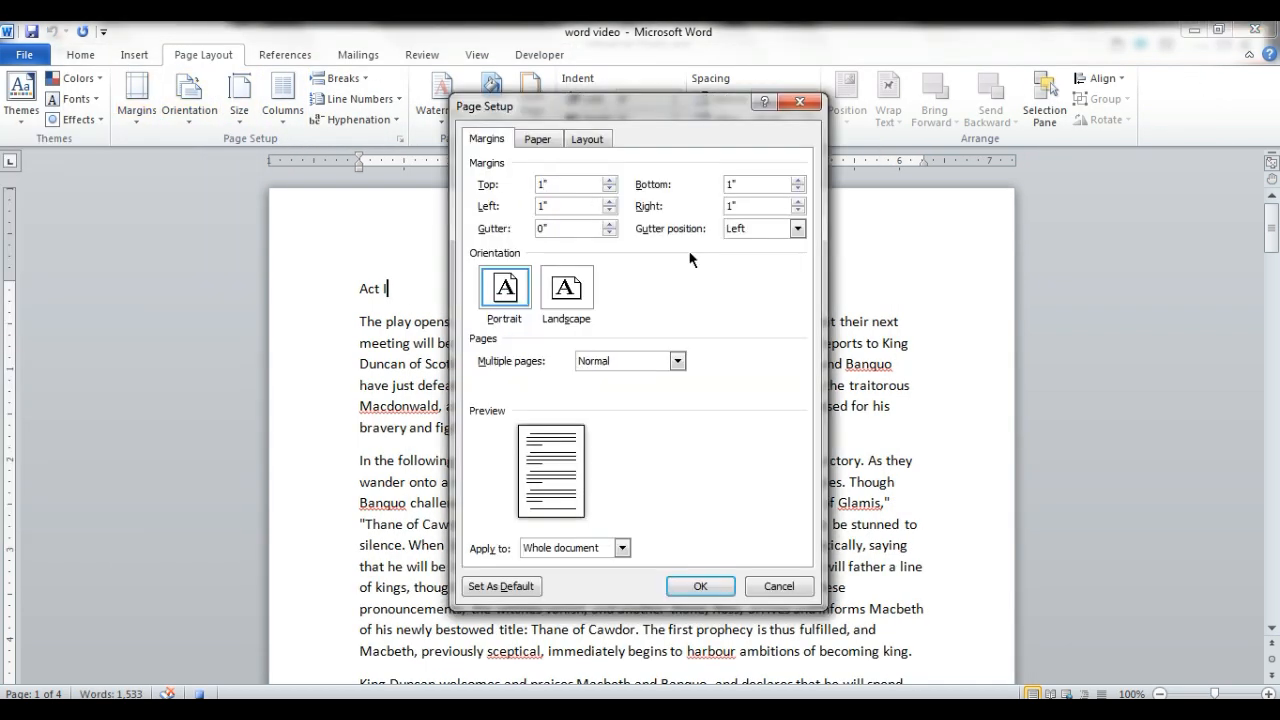
click(610, 210)
click(798, 189)
click(798, 189)
click(798, 189)
click(798, 210)
click(798, 210)
click(798, 210)
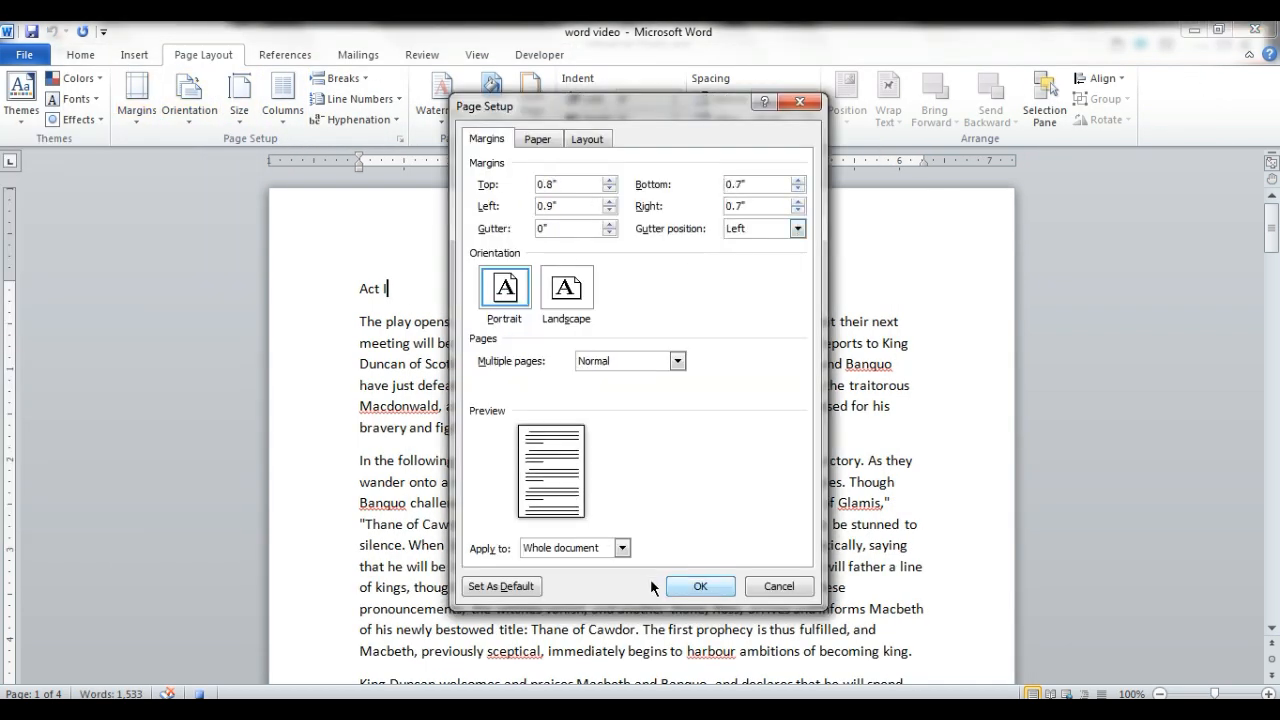
click(690, 588)
click(530, 100)
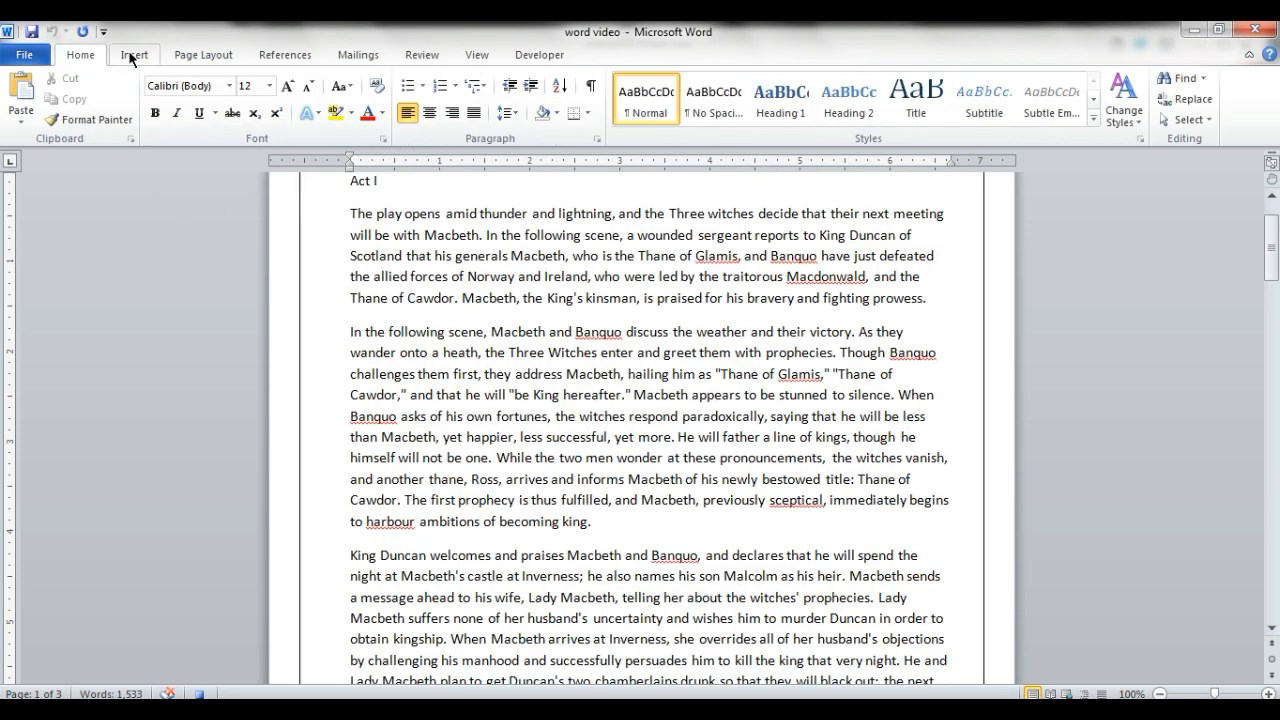
Step: Arrange the document text in two columns and set the Act I heading's left indent to 0.3 inch
click(132, 57)
click(203, 56)
click(277, 98)
click(308, 192)
scroll(480, 300, down, 4)
triple_click(674, 95)
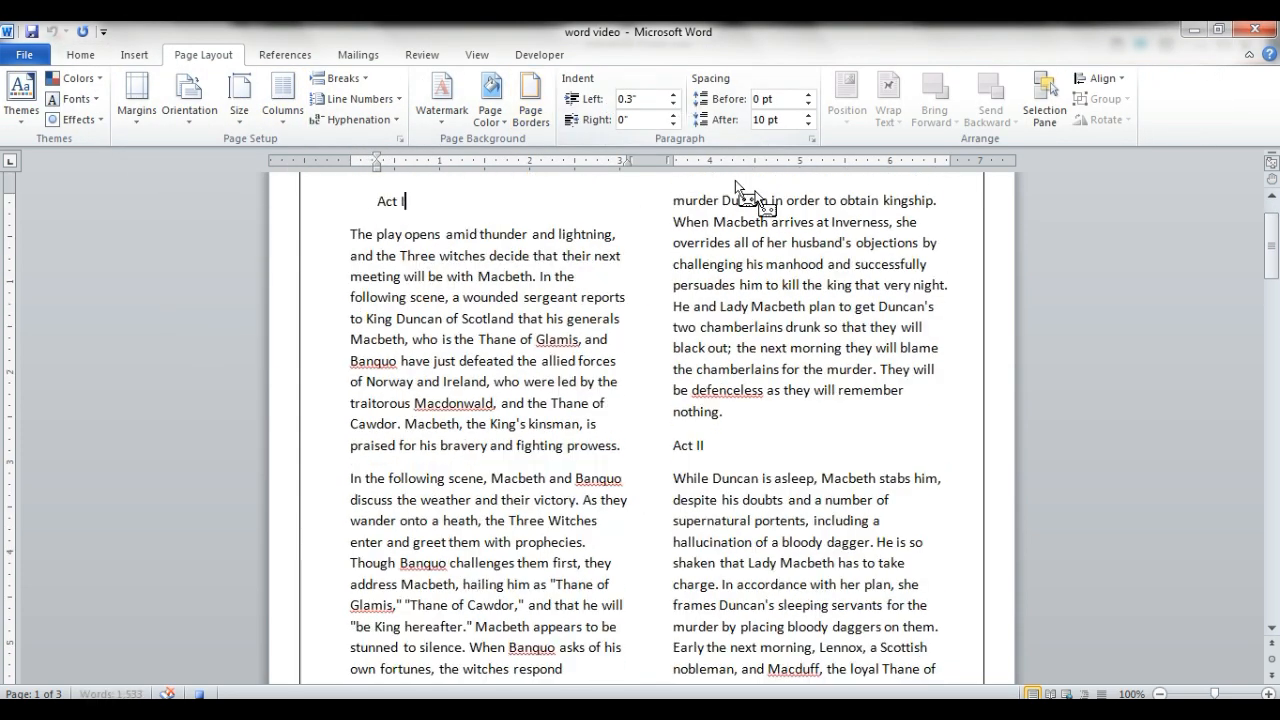
Step: Increase the spacing before the Act I heading and give the page a light grey background colour
scroll(740, 188, up, 2)
double_click(808, 95)
click(490, 100)
click(500, 263)
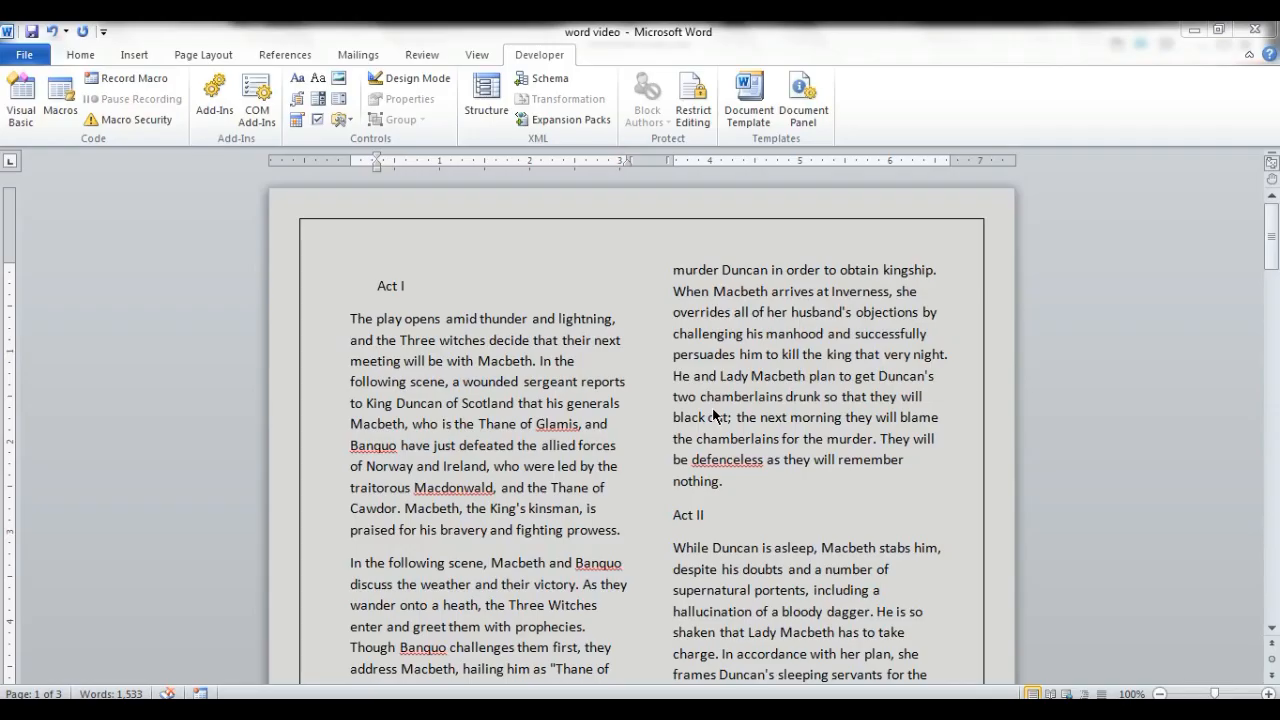
Step: Start recording a macro named fontformatting for all documents, described as "font formatting" and assigned to Ctrl+Shift+H
mouse_move(1270, 250)
mouse_down()
mouse_move(1270, 290)
mouse_move(1270, 245)
mouse_up()
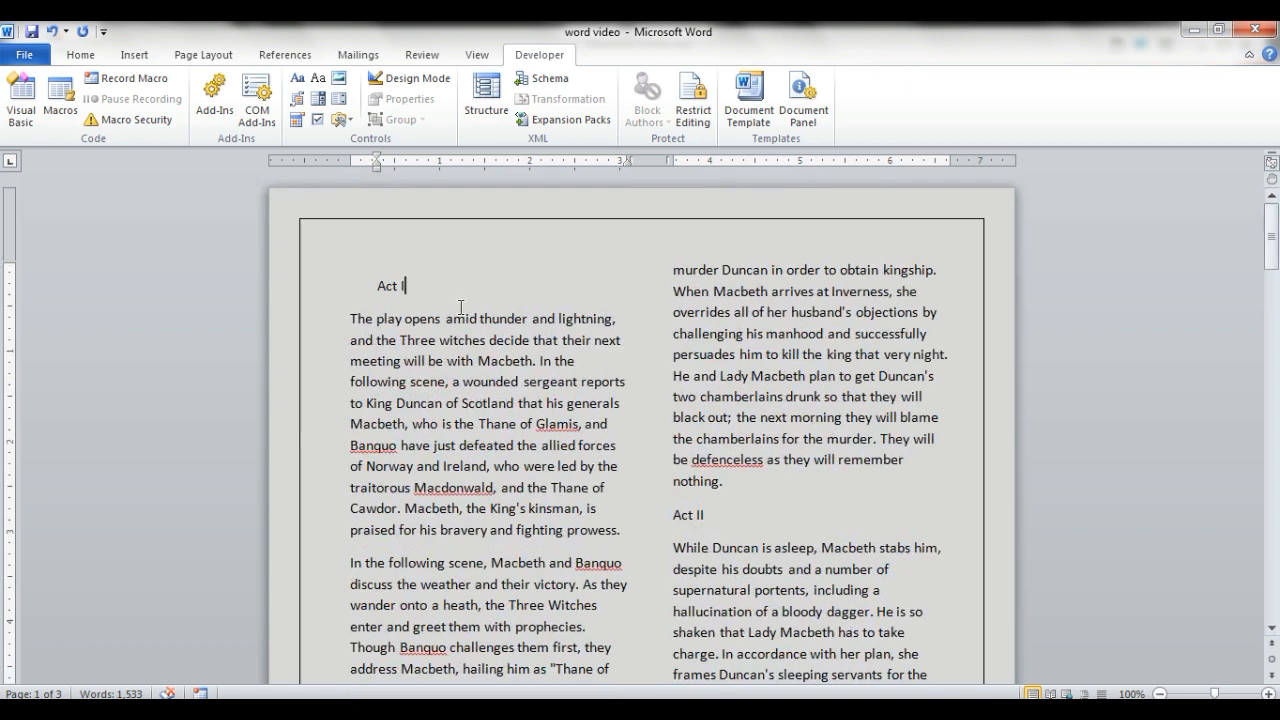
scroll(470, 300, down, 1)
click(160, 80)
text(font formatting)
click(683, 251)
text(font formatting)
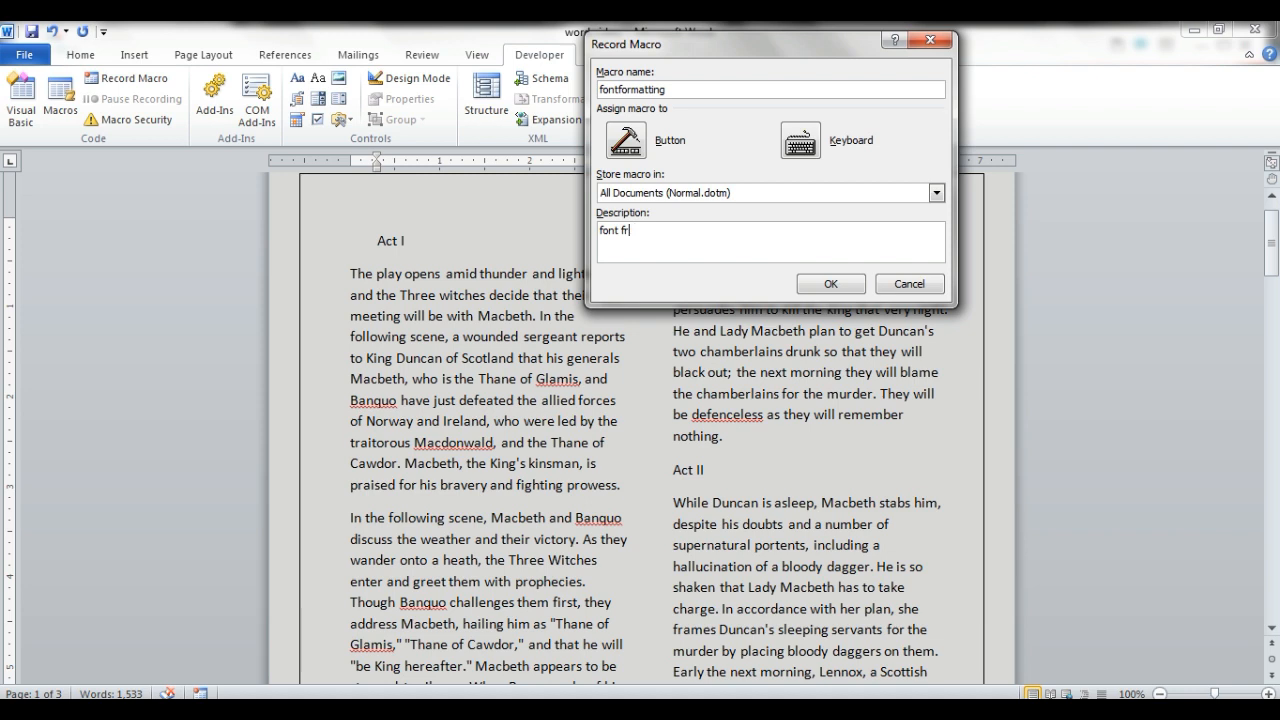
click(811, 146)
key(ctrl+shift+h)
click(456, 543)
click(832, 545)
Step: Format all the text in Bookman Old Style at size 12.5 and change its font colour
key(ctrl+a)
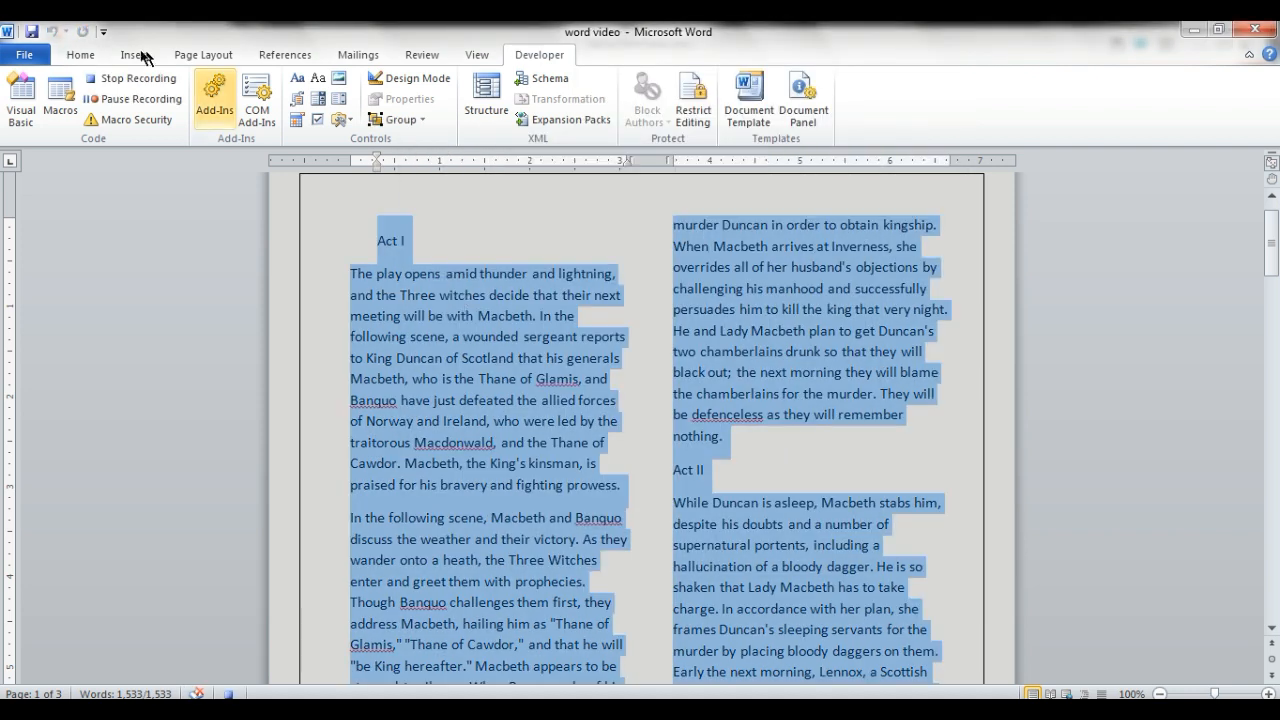
click(80, 55)
click(229, 86)
scroll(164, 271, down, 2)
click(163, 365)
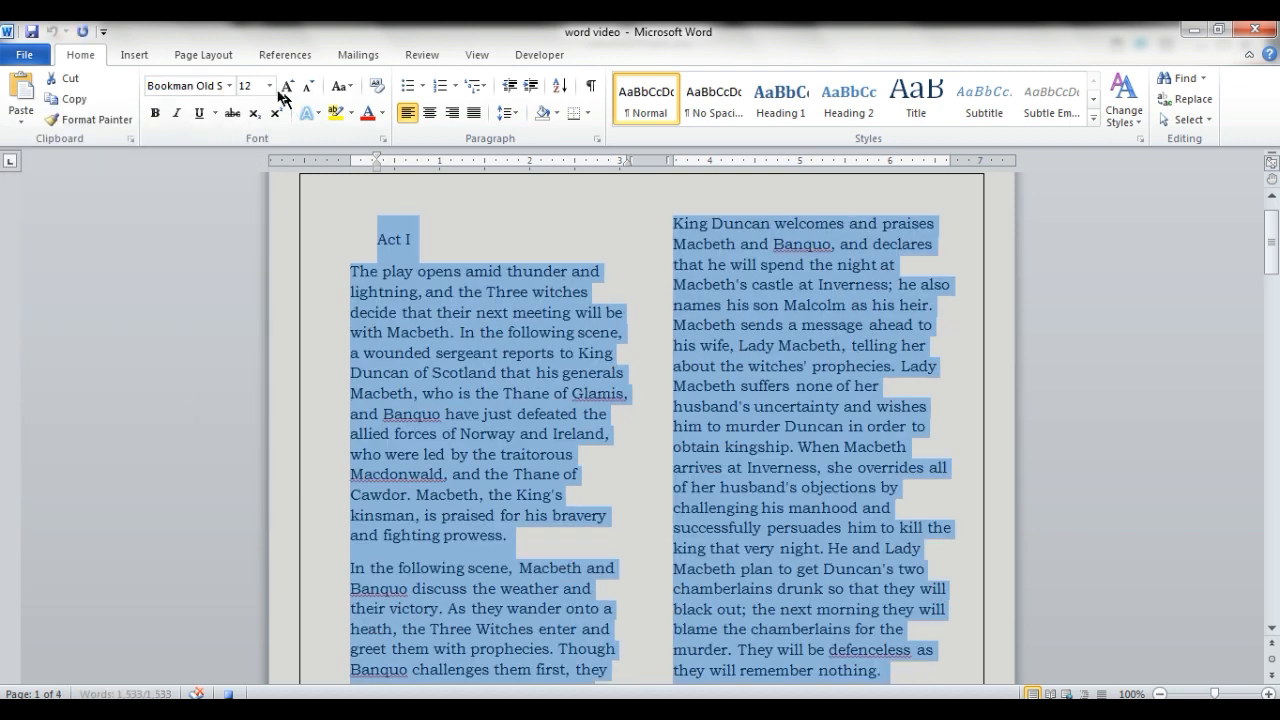
click(269, 86)
text(12.5)
key(Return)
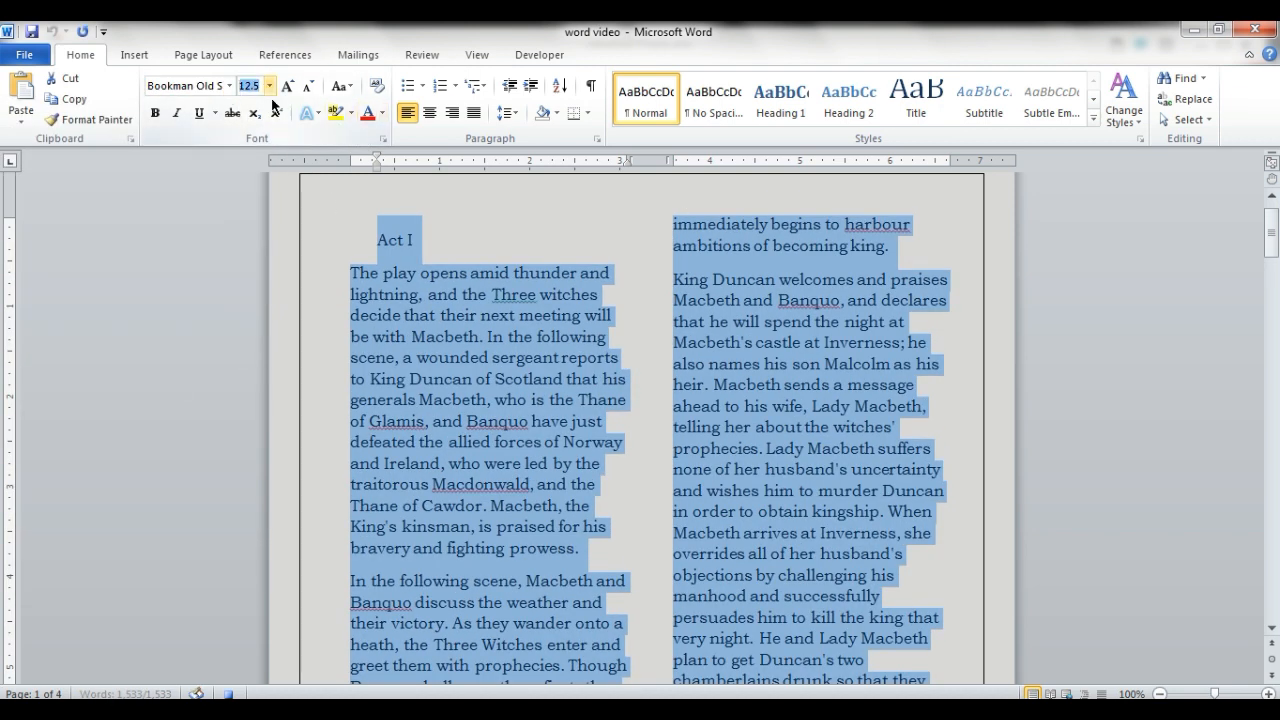
click(382, 113)
click(295, 252)
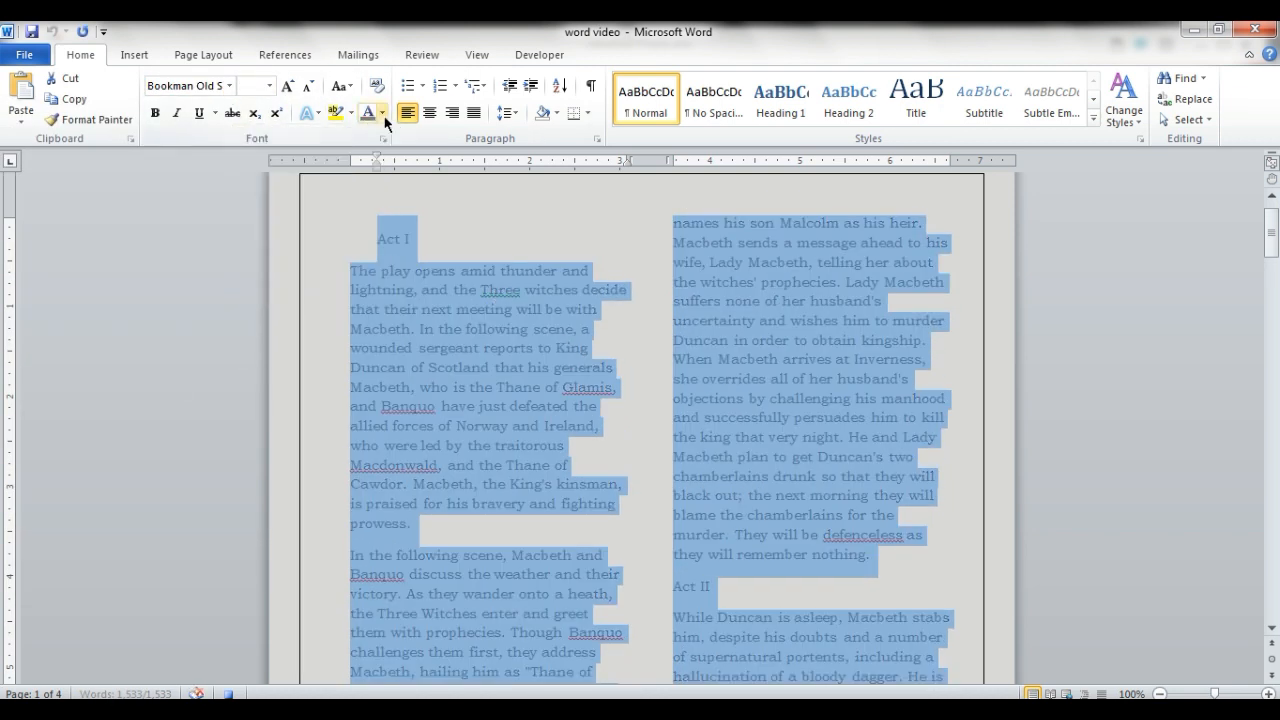
Step: Justify all the text and reduce its line spacing
key(ctrl+j)
click(510, 118)
click(437, 179)
click(510, 117)
click(440, 140)
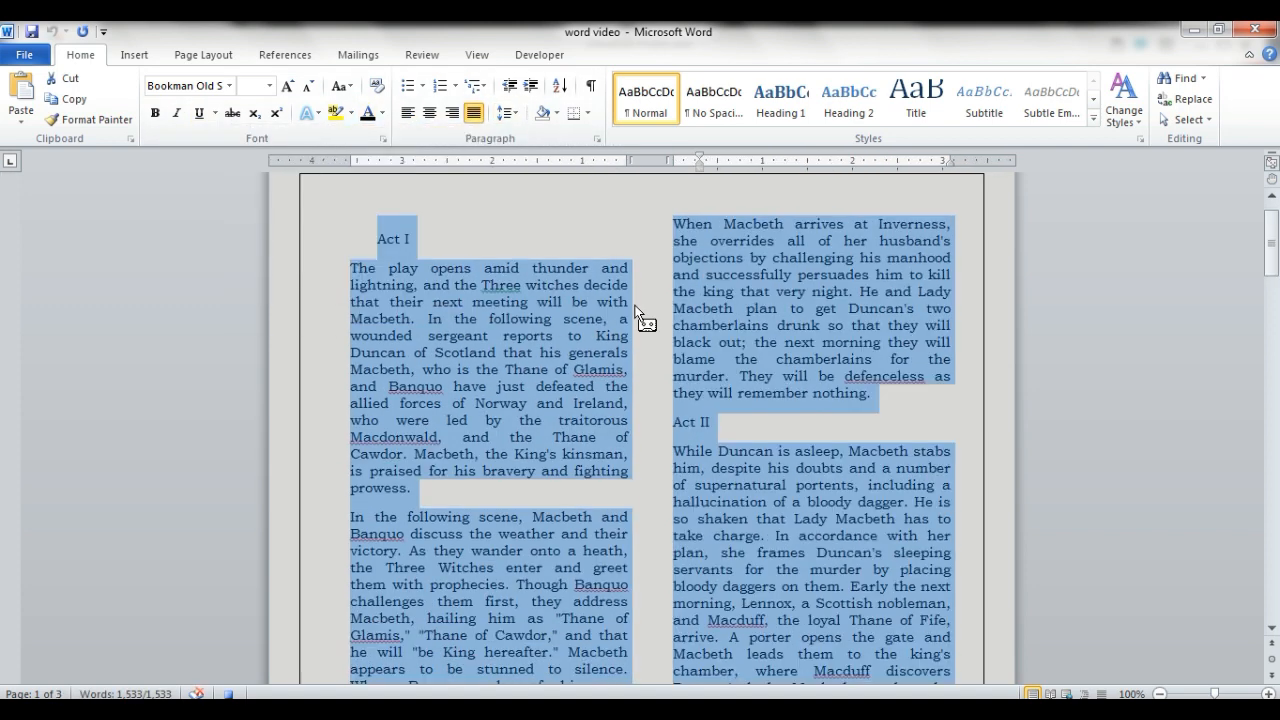
drag(628, 290, 600, 365)
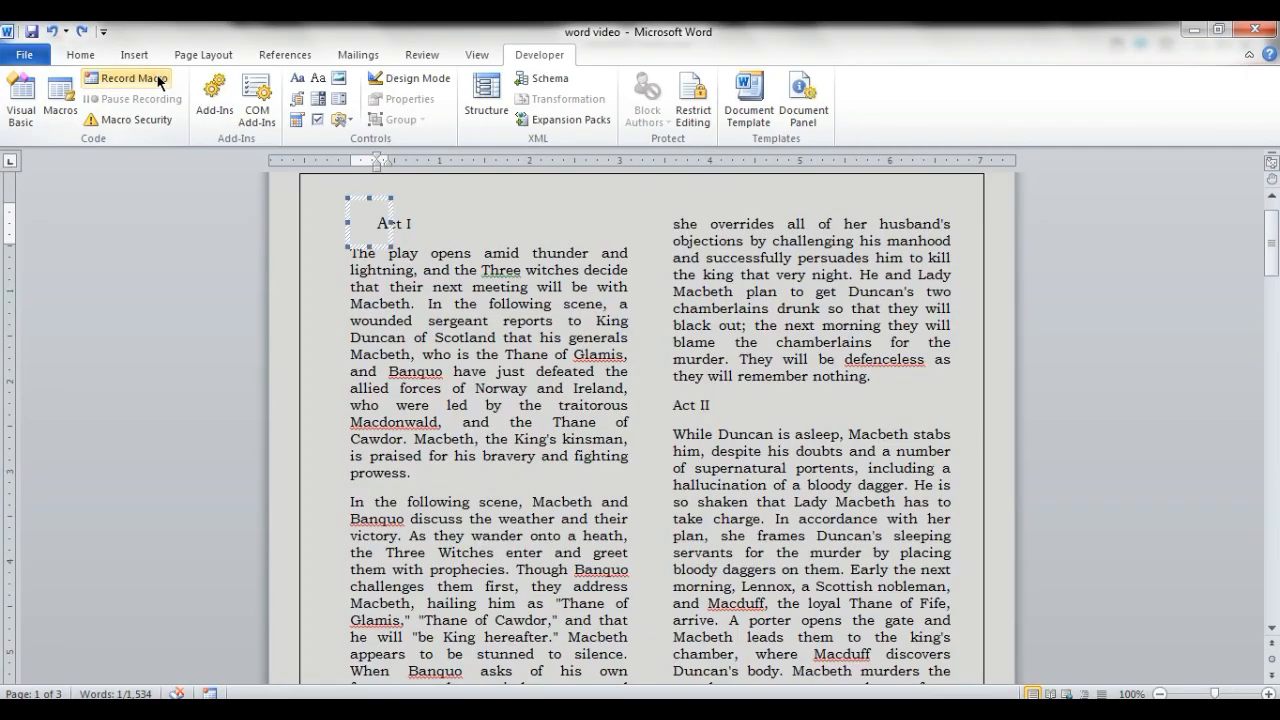
Step: Start recording a macro named Droppedcases, described as "Add drop case to paragraph" and assigned to Ctrl+Shift+H
click(158, 82)
text(Droppedcases)
click(660, 241)
text(Add drop case to paragraph)
click(800, 140)
key(ctrl+shift+h)
click(452, 540)
click(822, 540)
Step: Add a Dropped drop cap in Bookman Old Style, 3 lines deep and 0.1 inch from the text, and stop recording
key(ctrl+a)
click(134, 54)
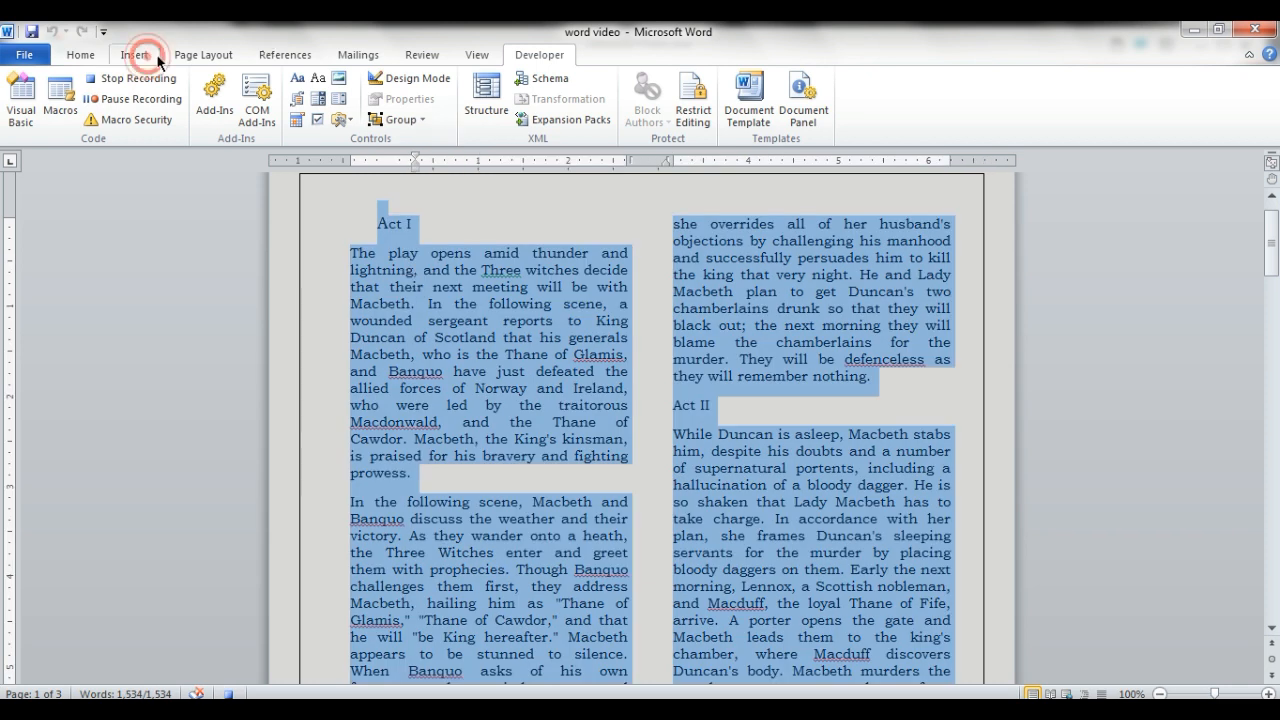
click(920, 100)
click(868, 268)
click(642, 290)
click(726, 388)
click(700, 461)
click(675, 411)
click(726, 425)
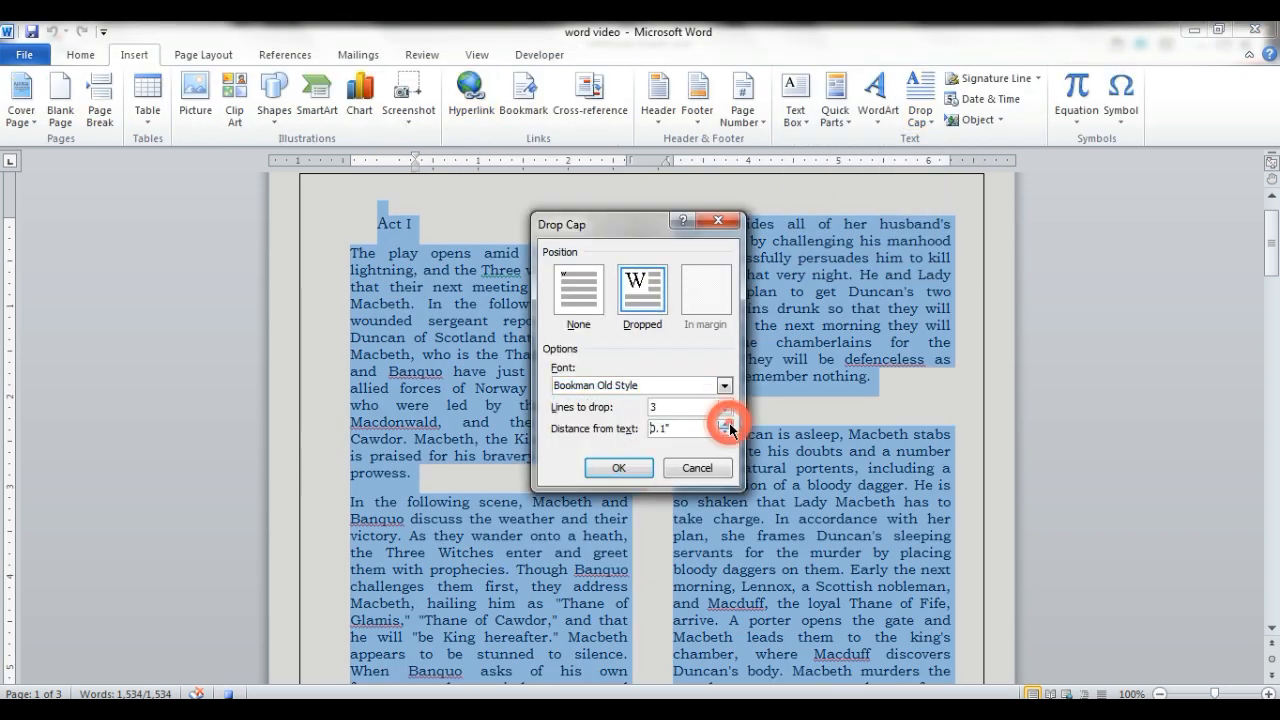
click(619, 468)
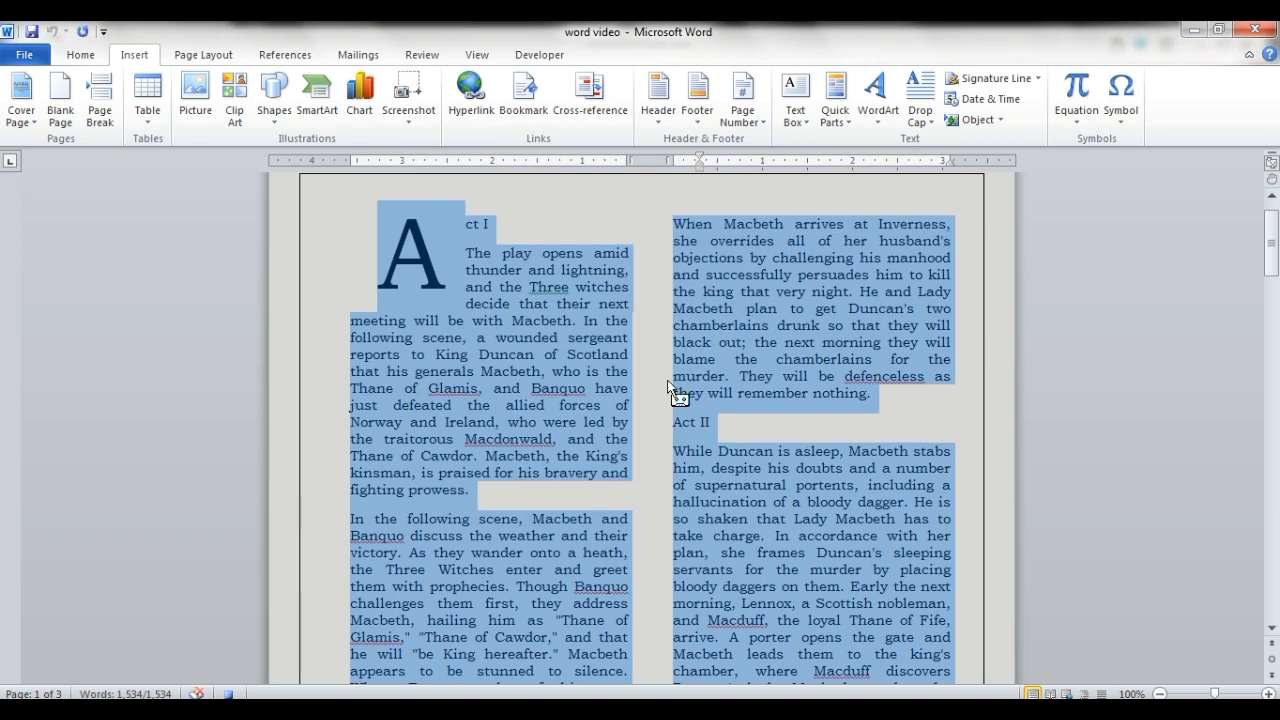
click(539, 54)
click(130, 78)
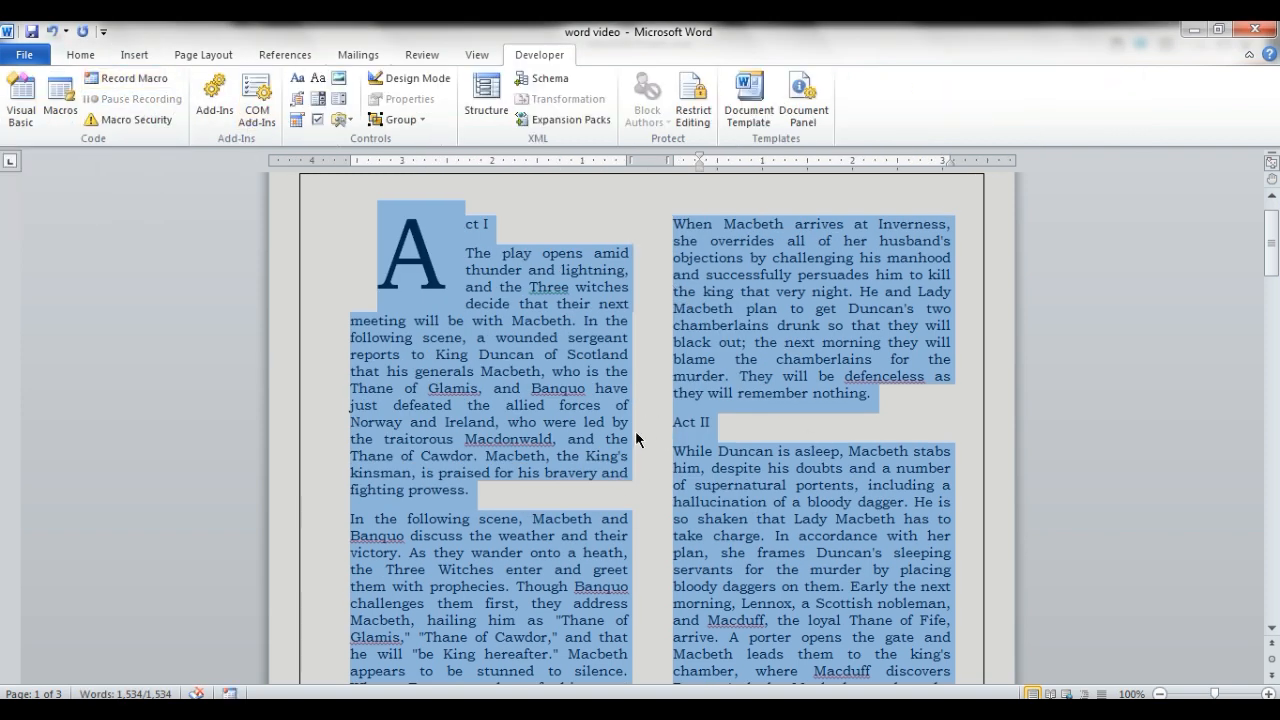
Step: Copy the entire text of the document
click(652, 469)
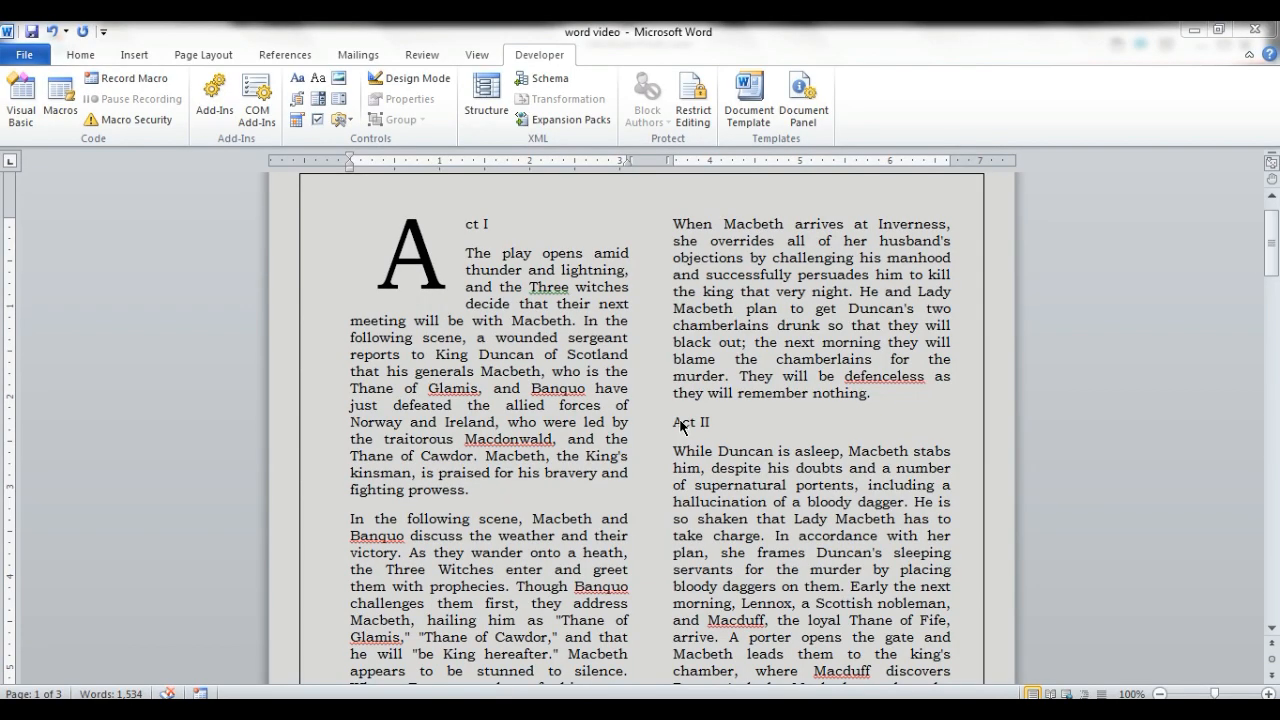
key(ctrl+a)
right_click(480, 277)
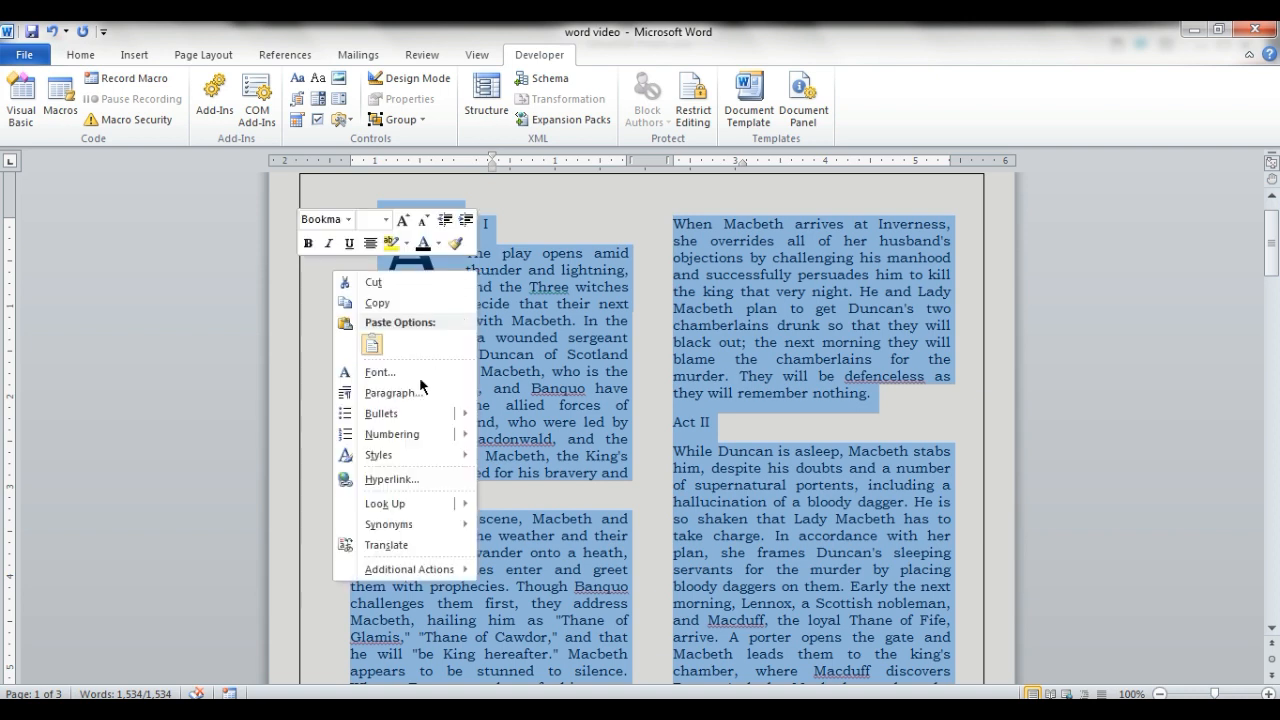
click(410, 300)
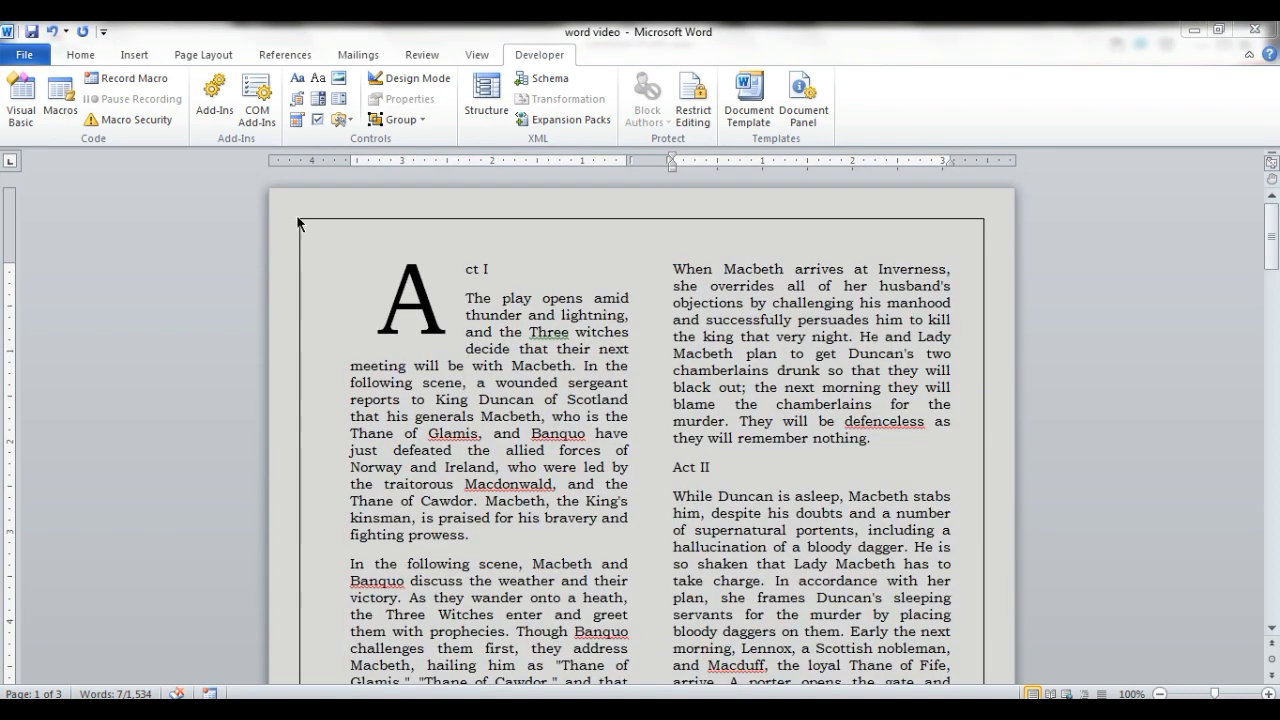
Step: Create a new blank document
click(20, 60)
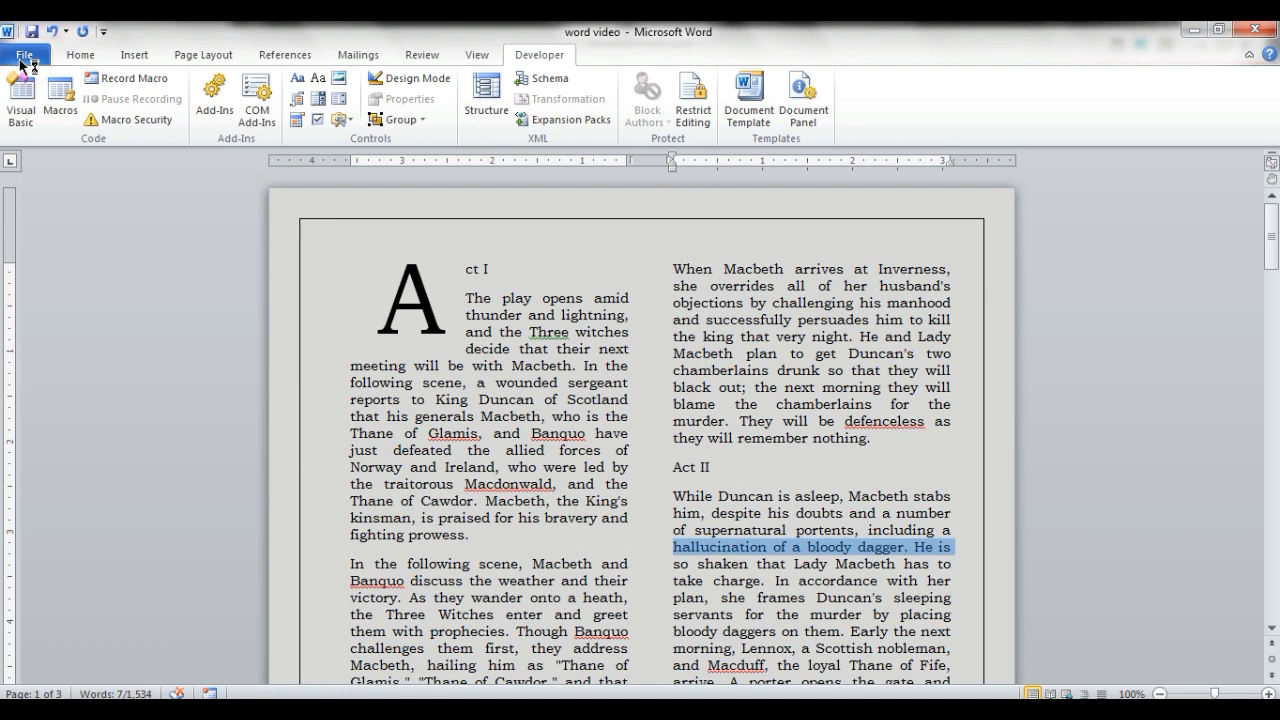
click(22, 55)
click(50, 270)
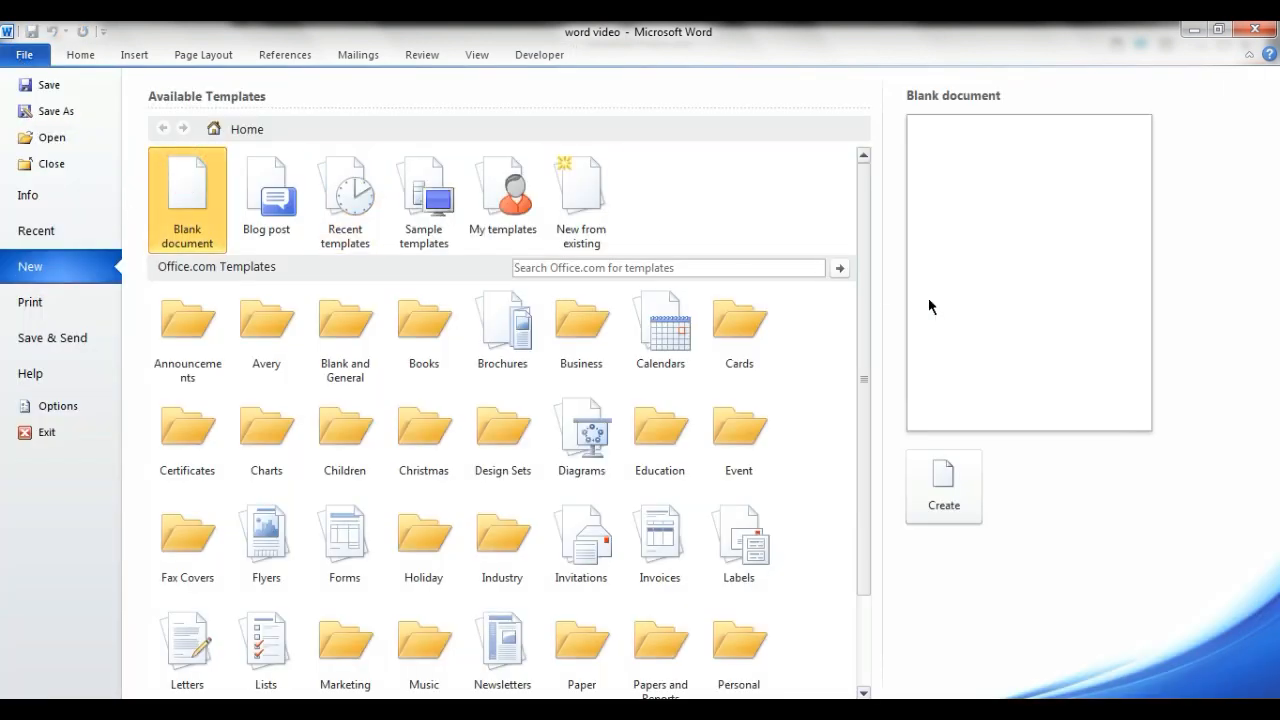
click(959, 480)
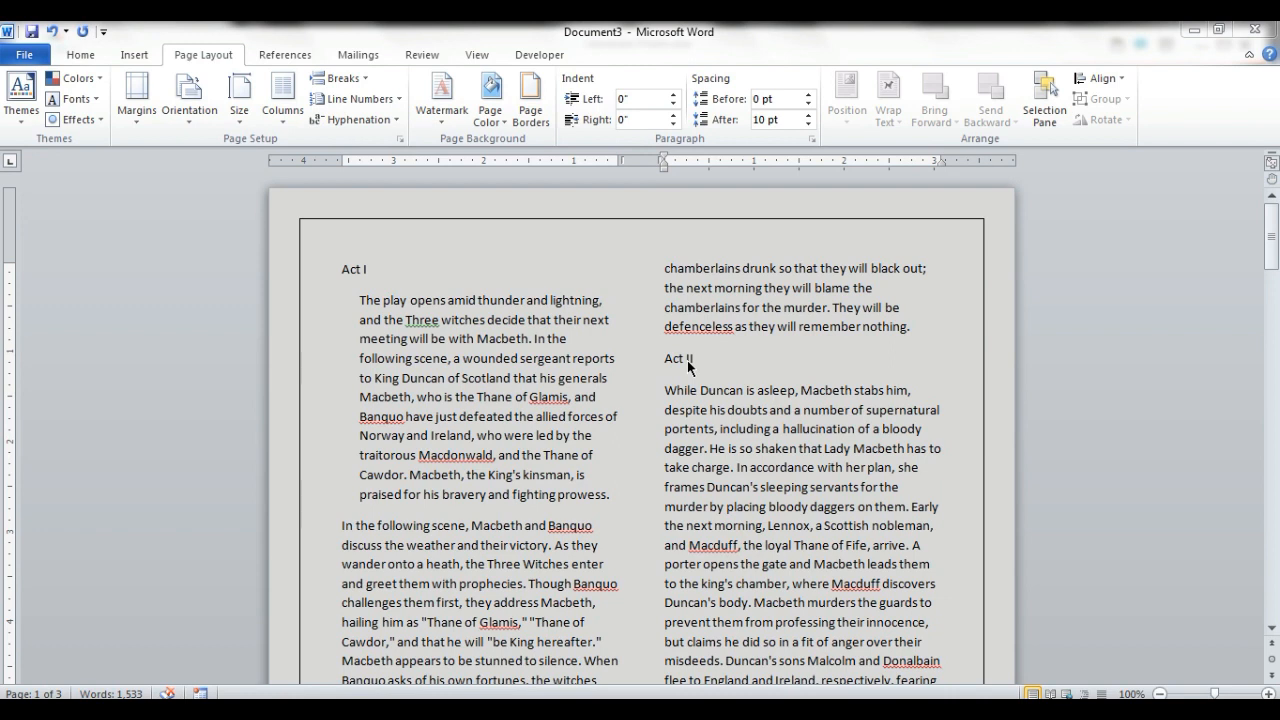
Step: Apply the font formatting macro to all the text in the new document and change the word "forces" to uppercase
key(ctrl+a)
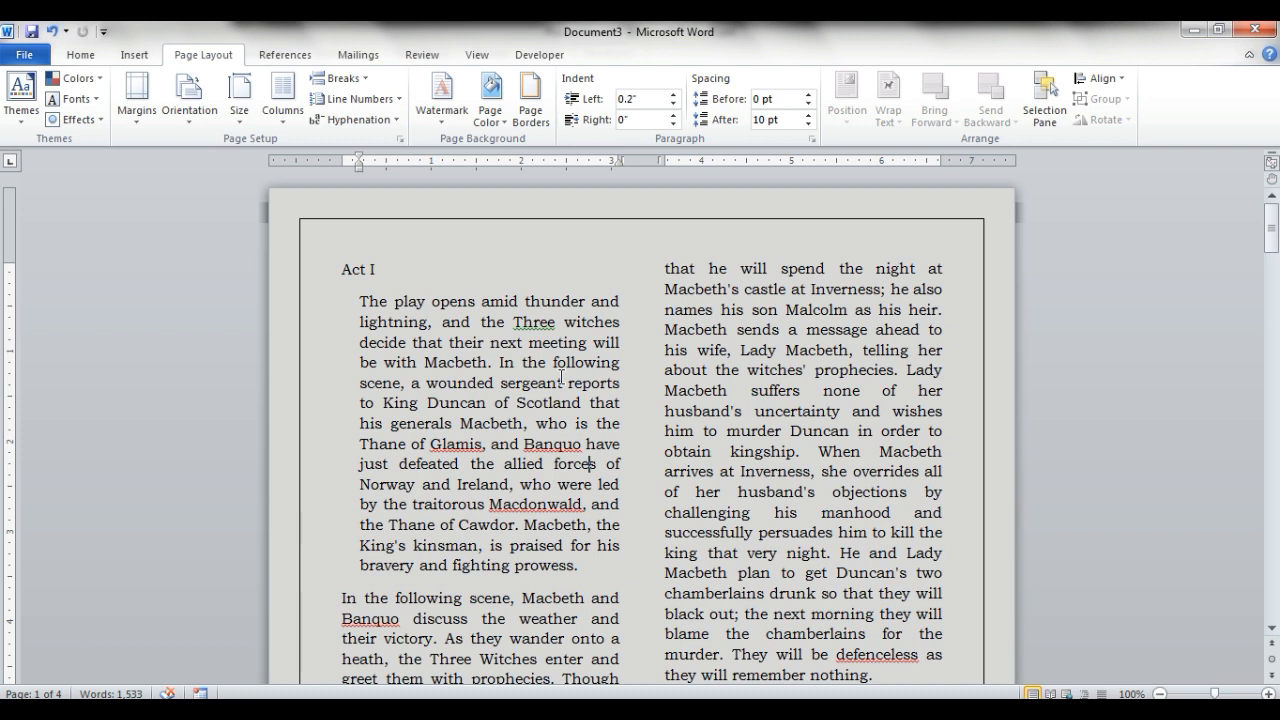
key(shift+F3)
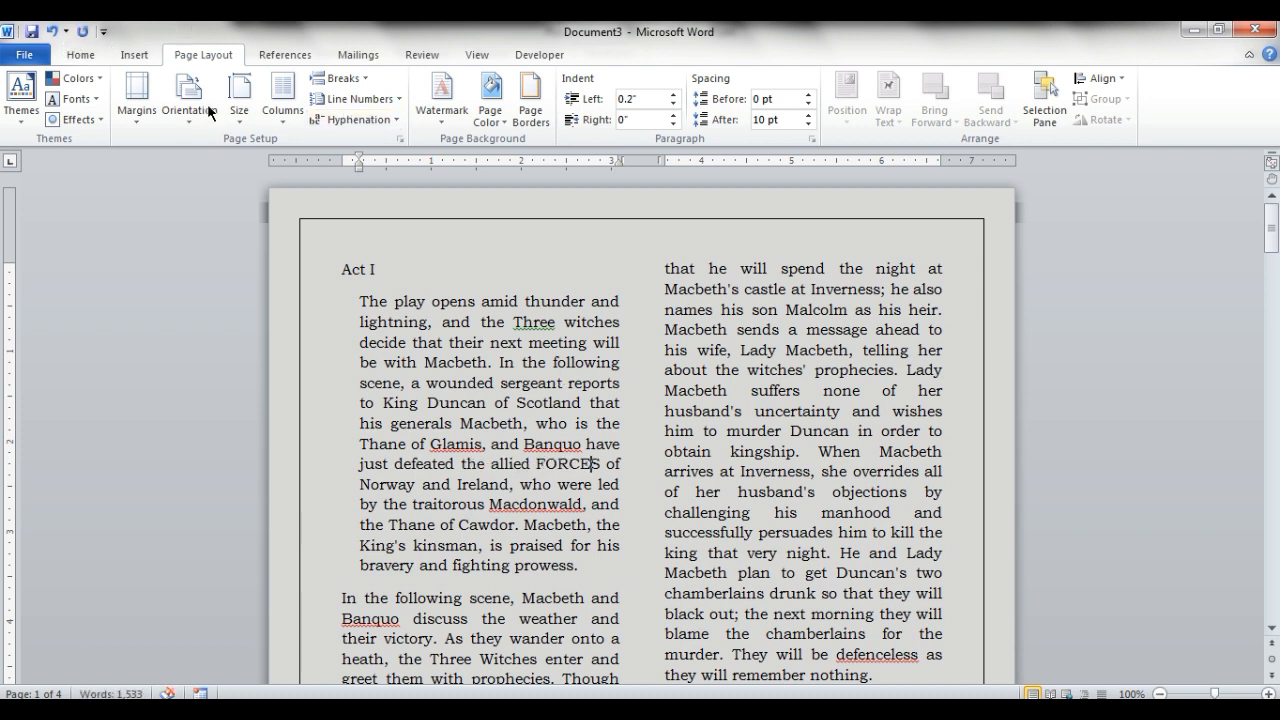
click(650, 374)
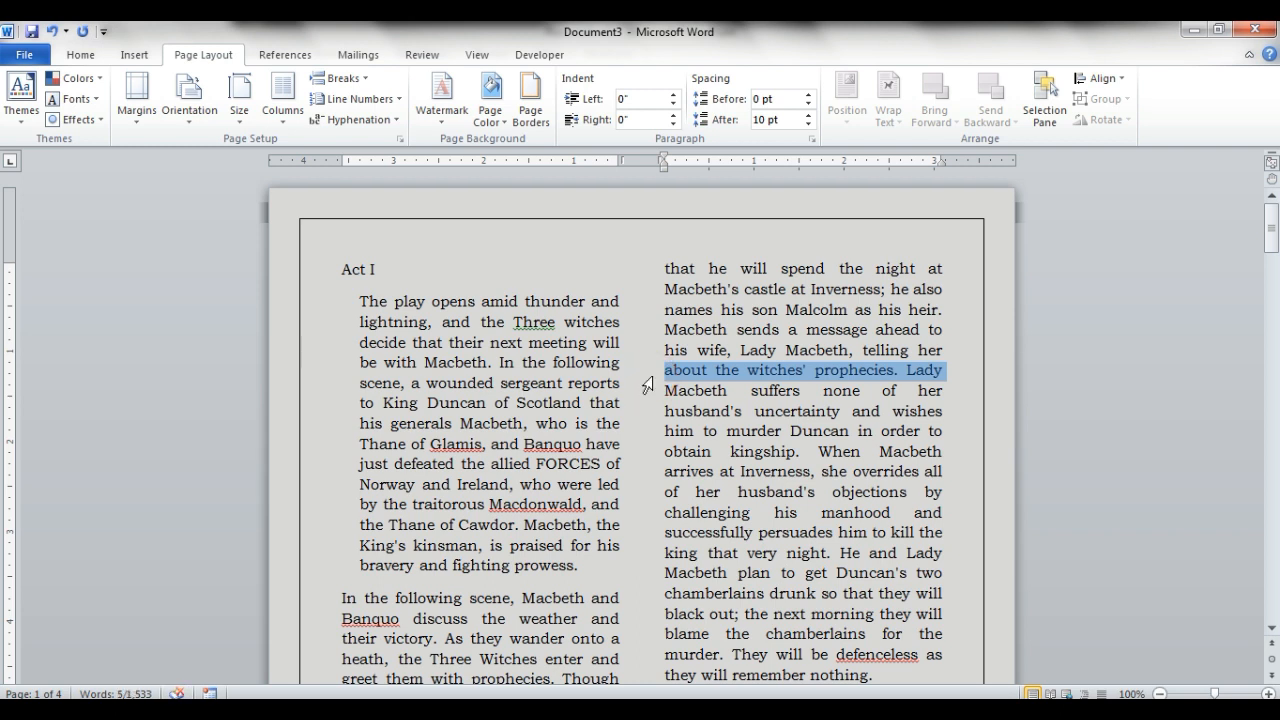
Step: Select all the text of the new document and repeat the last action
key(ctrl+a)
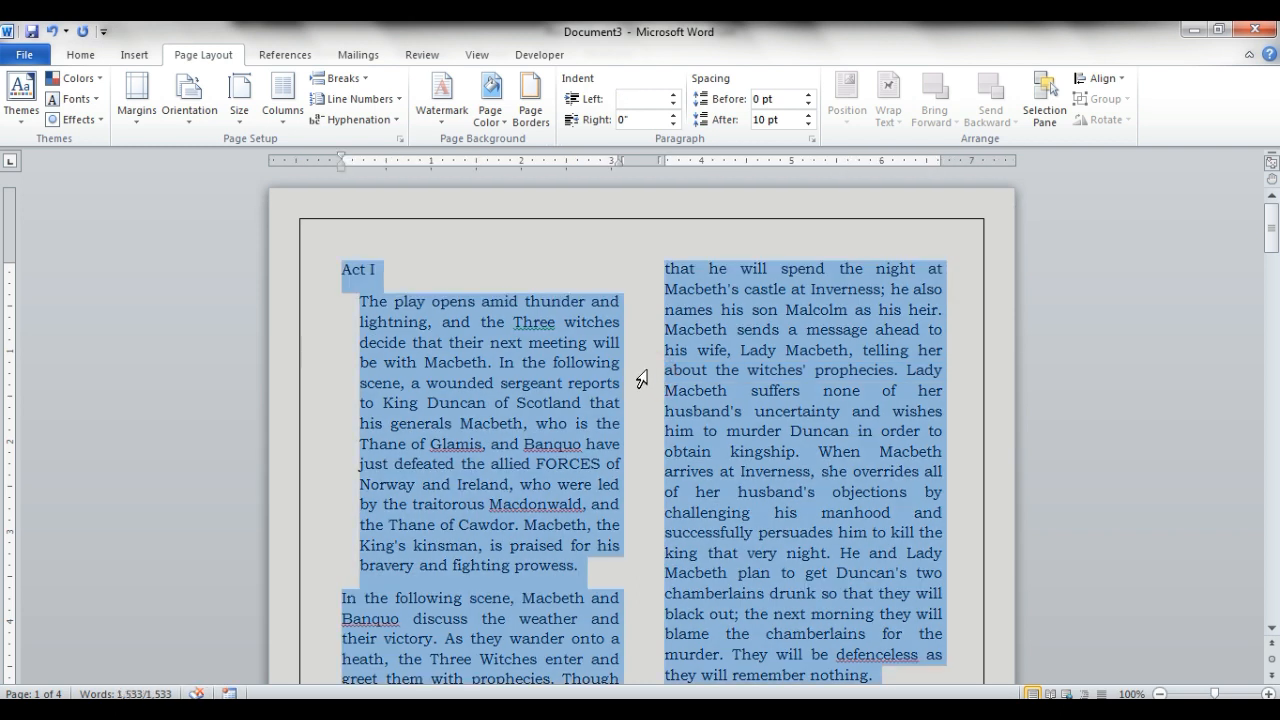
key(ctrl+y)
click(647, 418)
scroll(475, 283, down, 1)
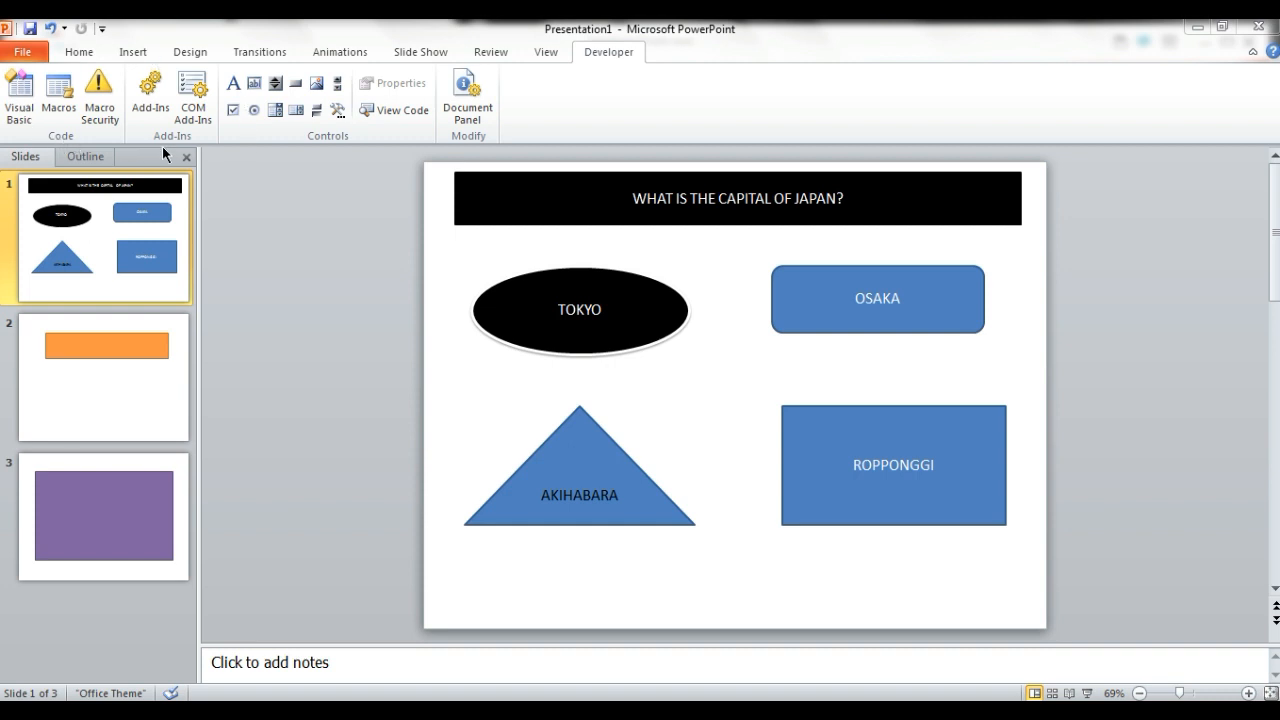
Step: In the PowerPoint quiz presentation, open the TextpromptCORRECT macro for editing
click(684, 424)
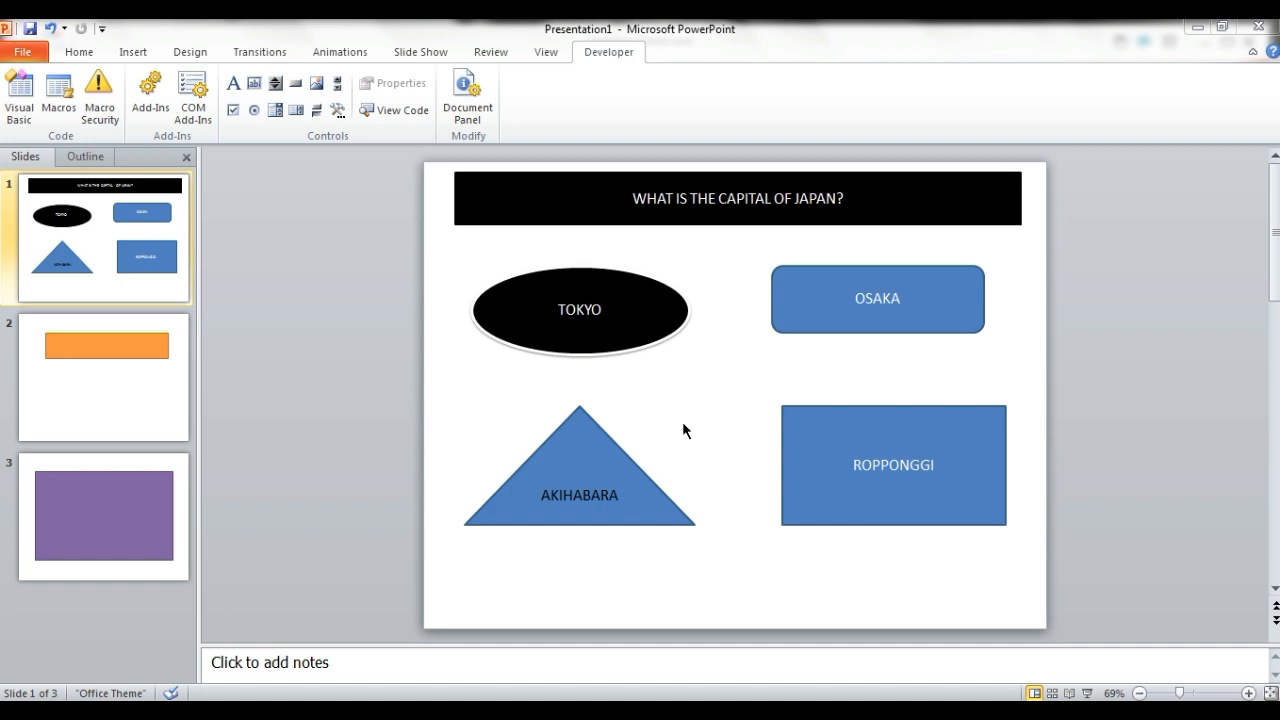
click(58, 100)
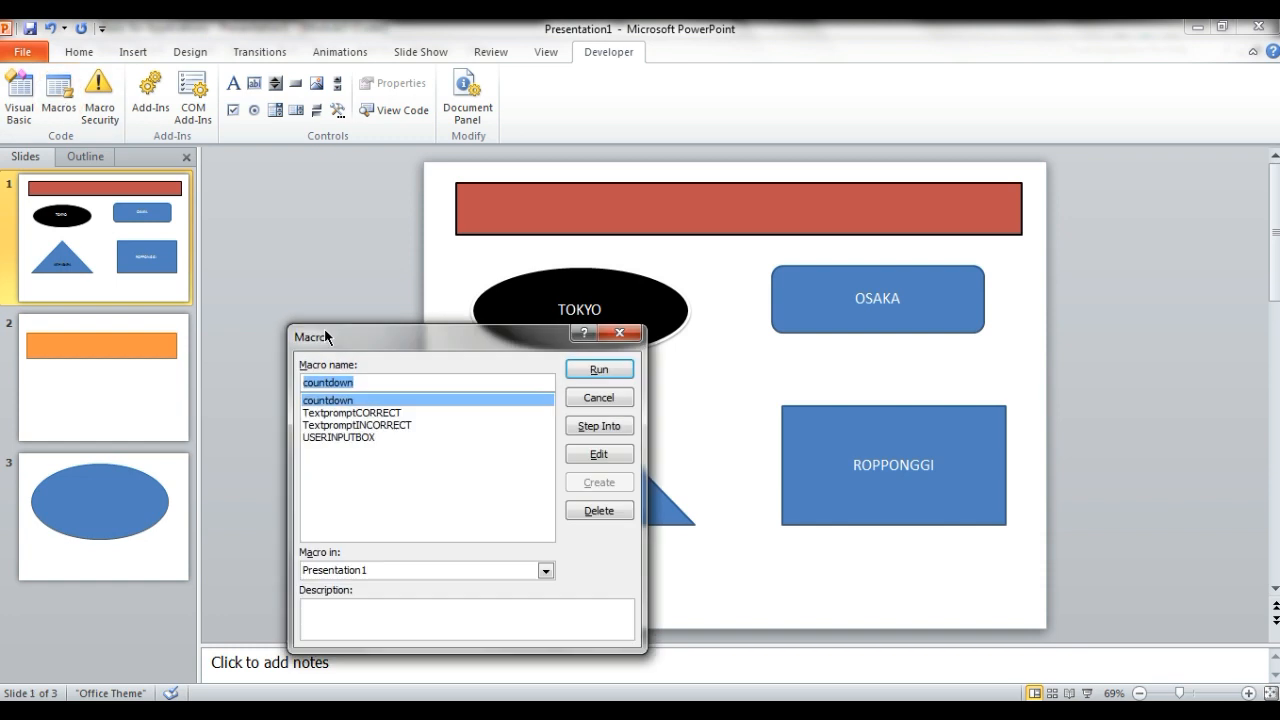
click(356, 413)
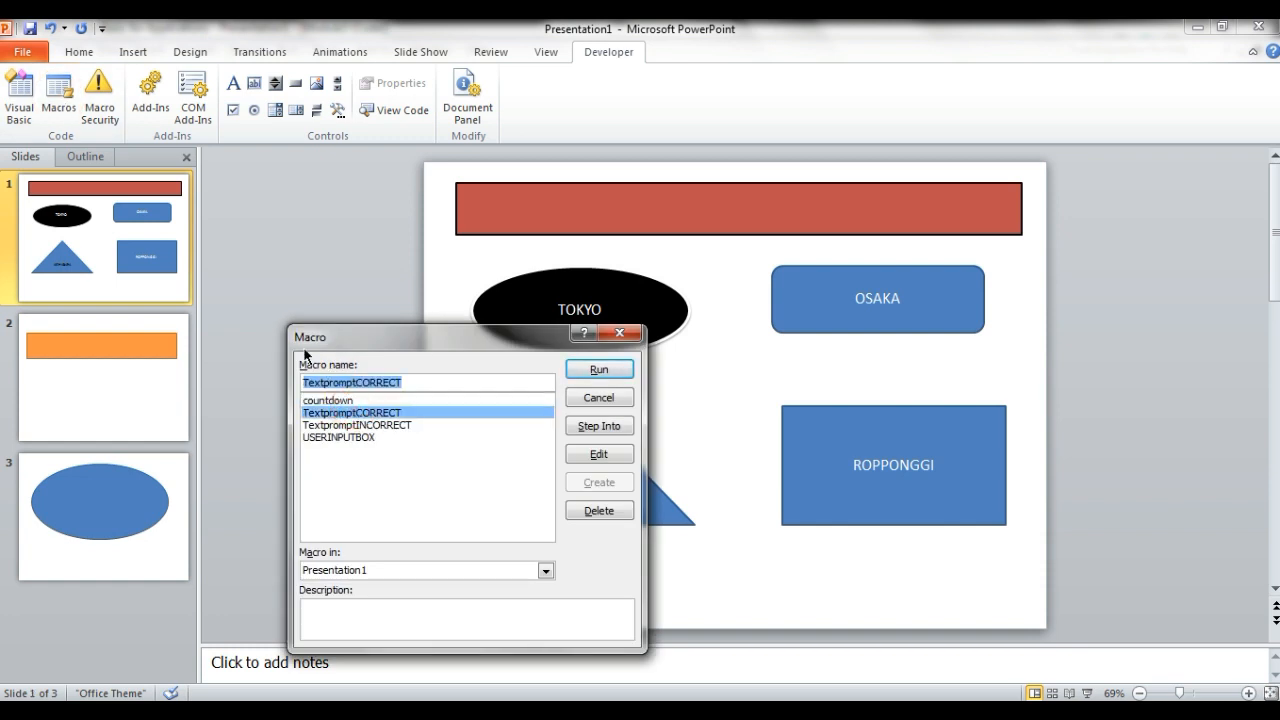
click(599, 454)
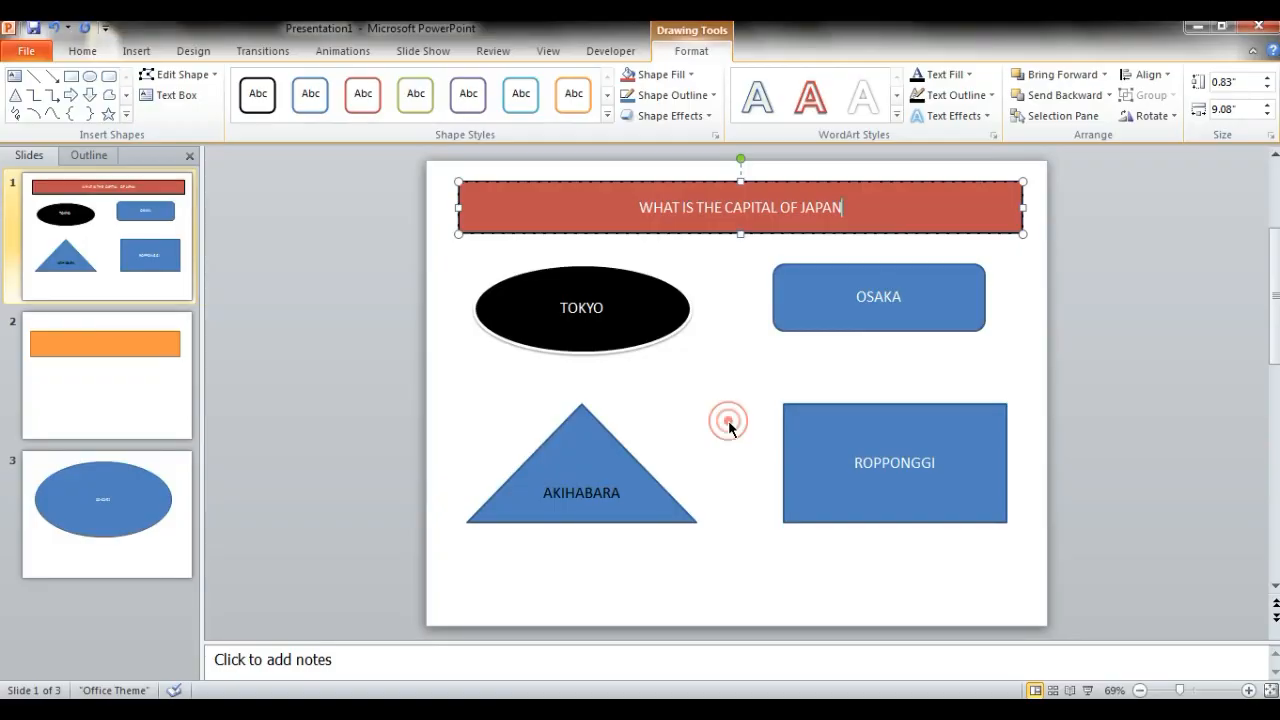
Step: Set the TOKYO ellipse to run the TextpromptCORRECT macro on mouse click
click(729, 427)
click(651, 309)
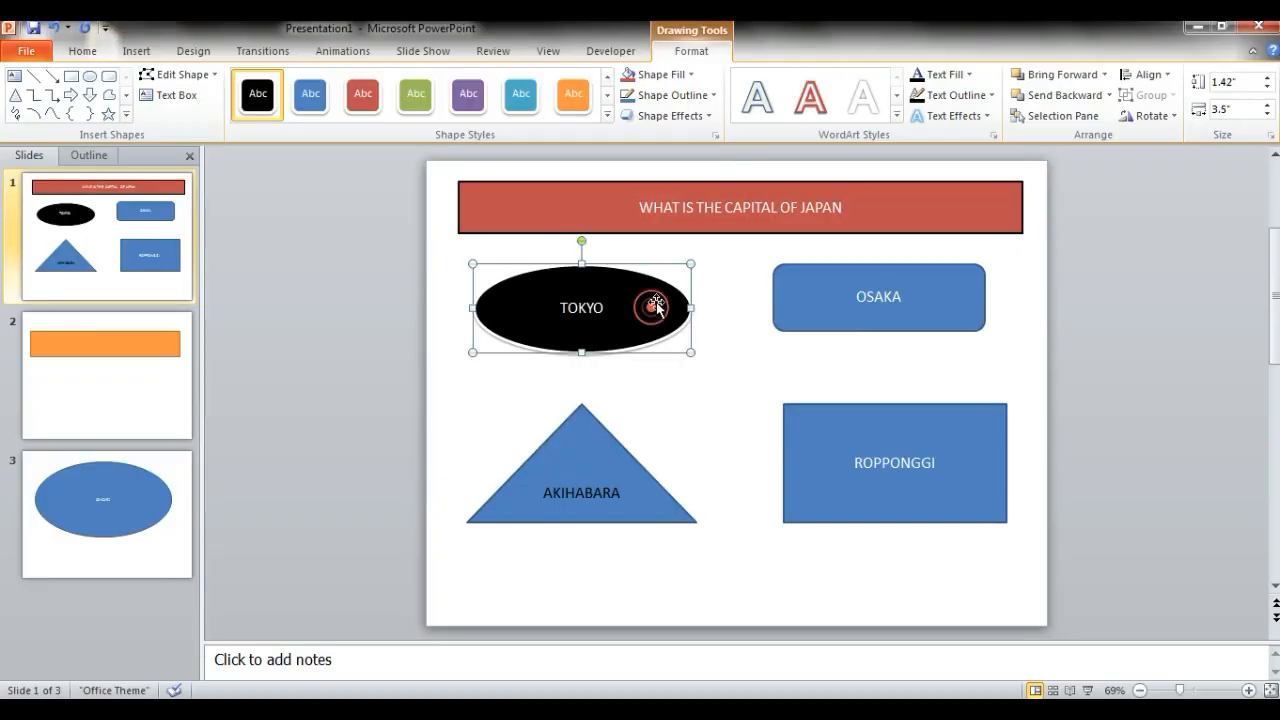
click(136, 51)
click(443, 84)
click(331, 483)
click(613, 503)
click(480, 533)
click(515, 655)
Step: Set the OSAKA rounded rectangle to run the TextpromptINCORRECT macro on mouse click
right_click(817, 277)
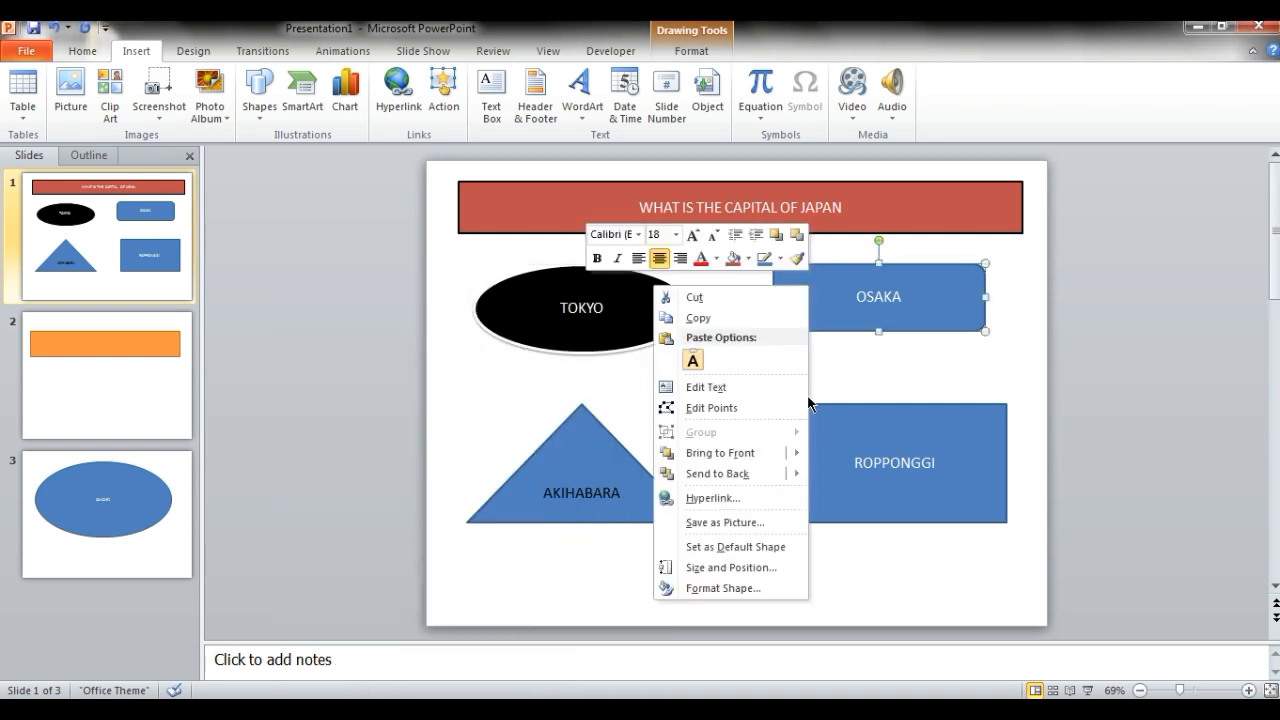
click(444, 97)
click(331, 483)
click(613, 503)
click(400, 530)
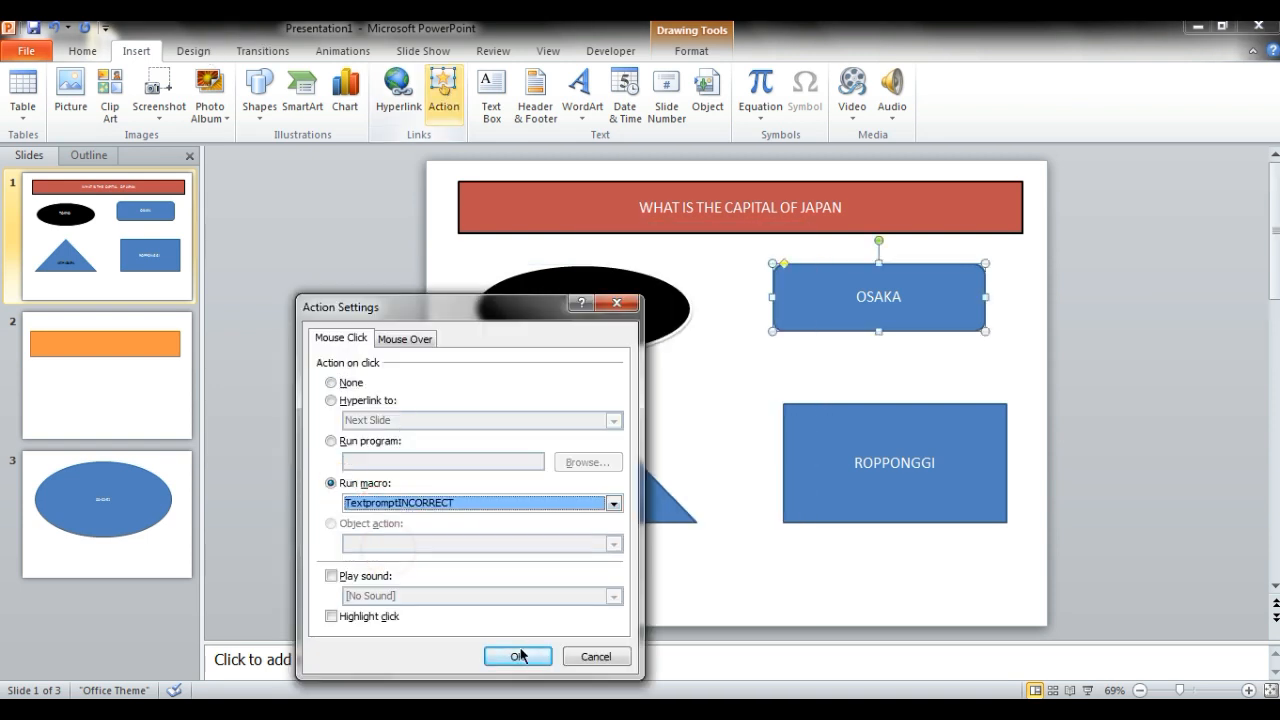
click(516, 656)
Step: Set the AKIHABARA triangle's text to run the TextpromptINCORRECT macro on mouse click
click(580, 470)
click(444, 97)
click(331, 483)
click(613, 503)
click(352, 543)
click(516, 655)
Step: Set the ROPPONGGI rectangle to run the TextpromptINCORRECT macro on mouse click
click(895, 470)
click(444, 97)
click(331, 483)
click(613, 503)
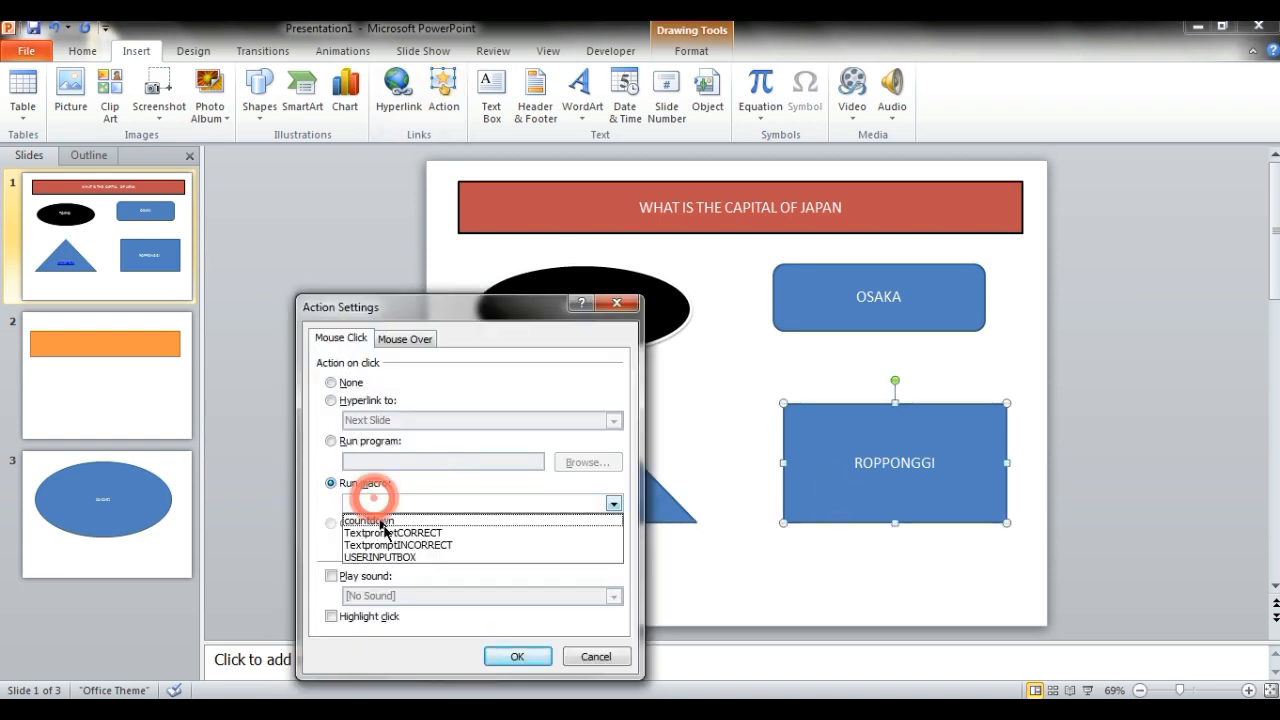
click(402, 547)
click(519, 653)
click(702, 397)
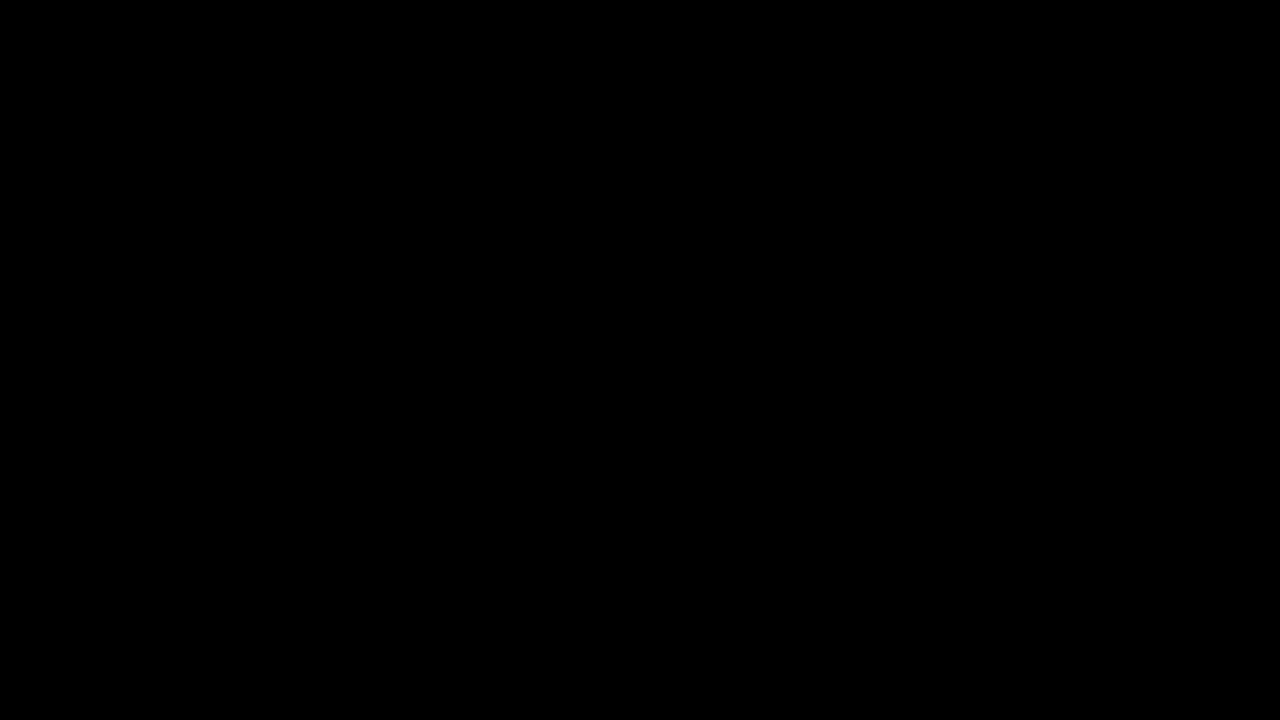
Step: Start the slide show and test the TOKYO, OSAKA, AKIHABARA and ROPPONGGI answers, dismissing each prompt
click(727, 412)
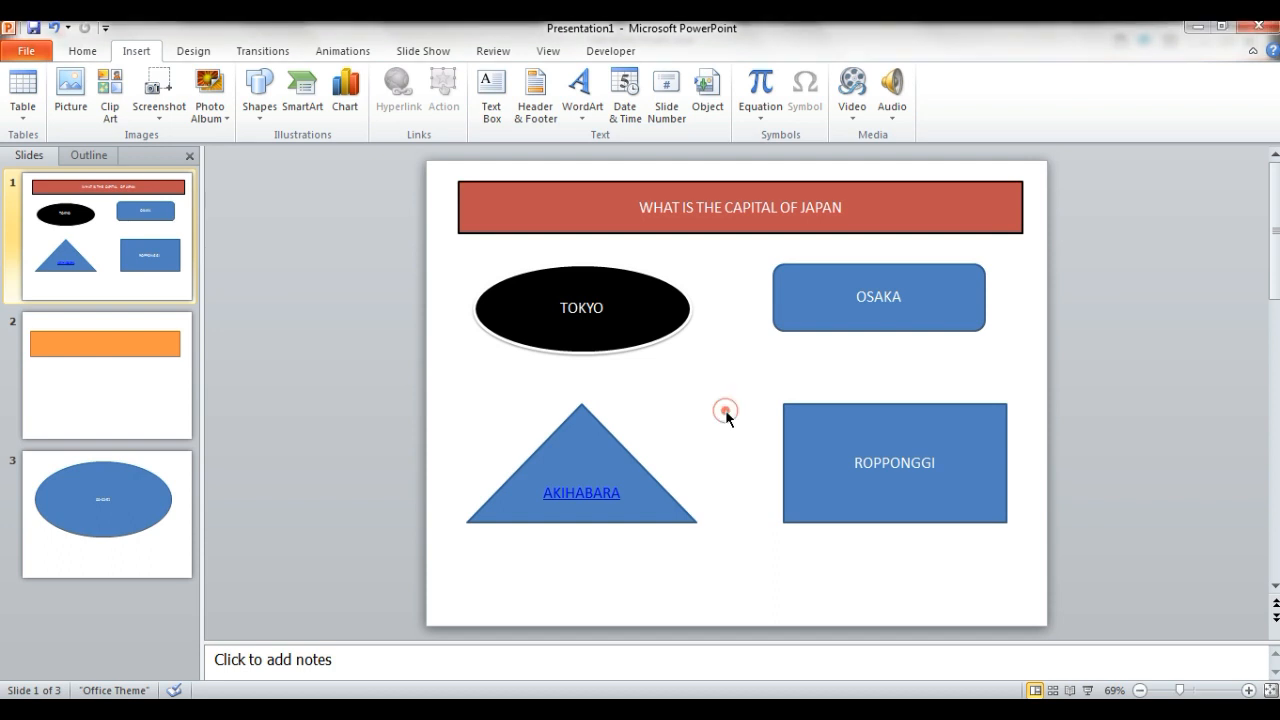
key(F5)
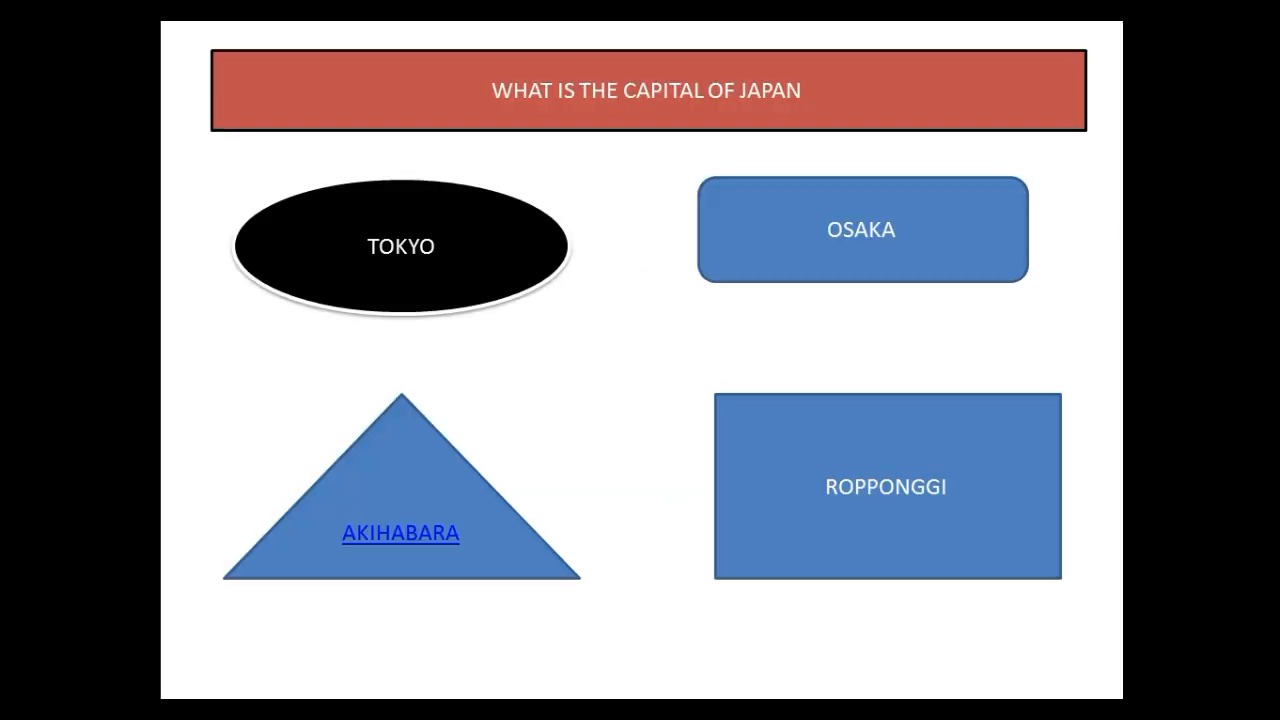
click(336, 250)
click(673, 424)
click(724, 230)
click(683, 420)
click(426, 489)
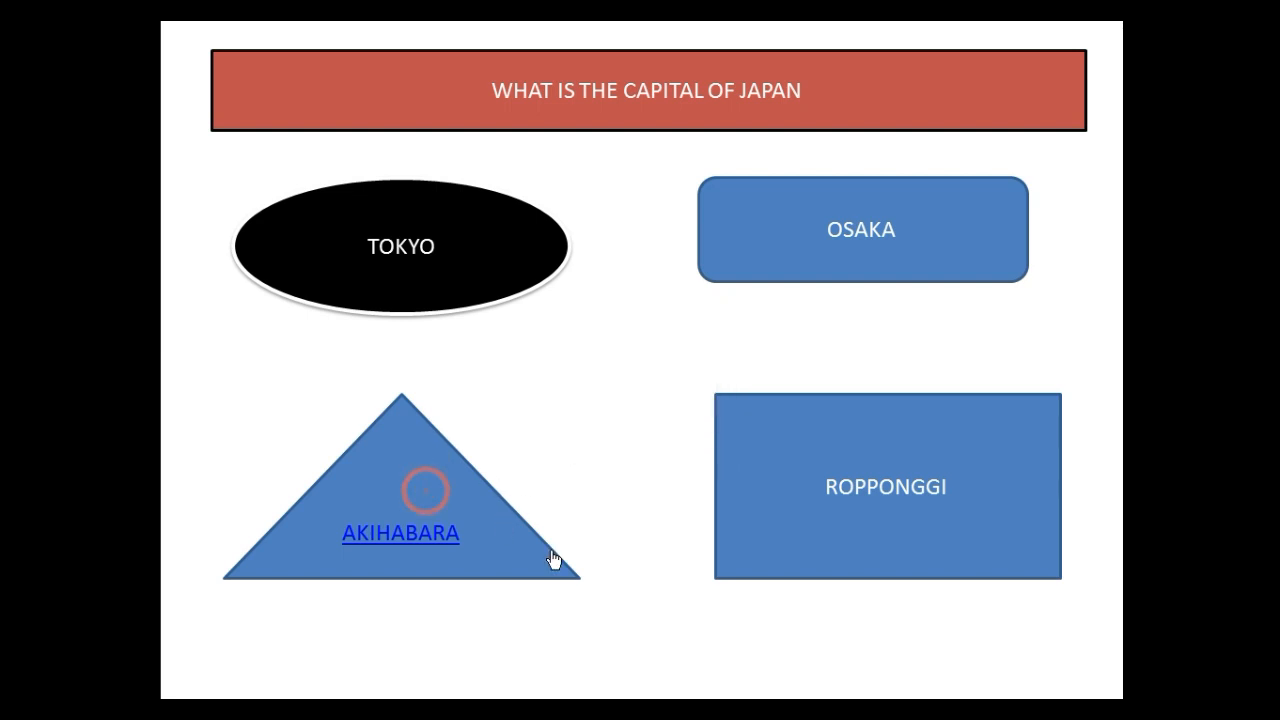
click(426, 535)
click(666, 423)
click(808, 477)
click(664, 430)
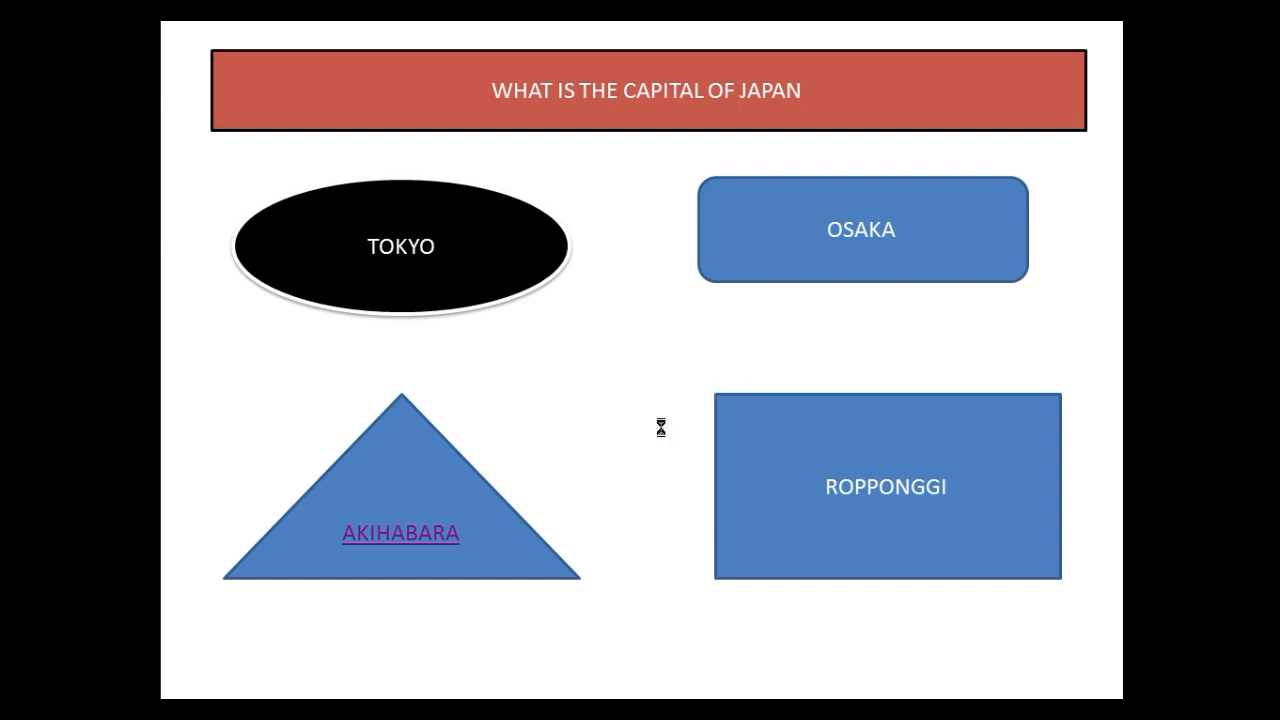